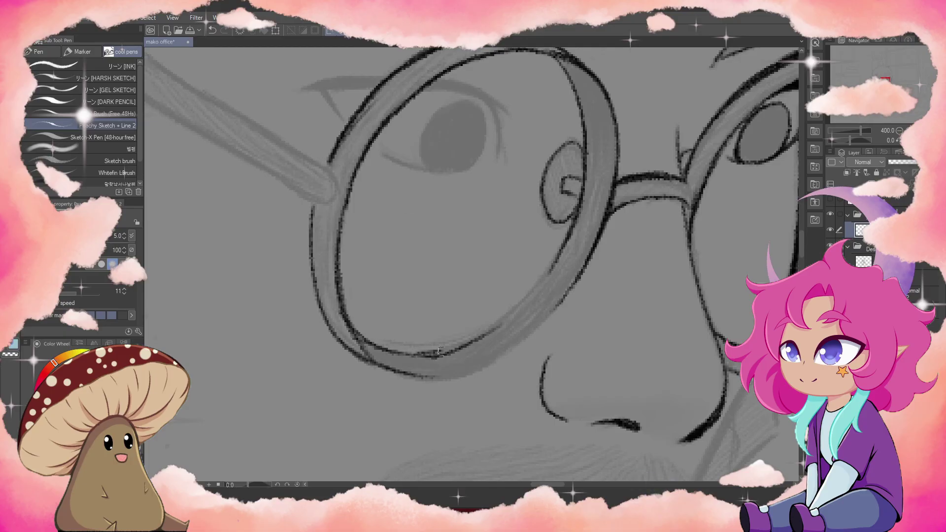
Step: Ink the rim outlines of the round glasses over the sketch
scroll(387, 262, "up", 3)
left_click_drag(387, 261, 287, 274)
left_click_drag(374, 157, 535, 283)
left_click_drag(399, 125, 534, 296)
left_click(213, 30)
Step: Ink the near eye's upper lid and lower contour inside the glasses lens
key("h")
mouse_move(417, 295)
left_mouse_down()
mouse_move(424, 197)
mouse_move(566, 143)
left_mouse_up()
left_click_drag(399, 197, 492, 143)
left_click_drag(429, 163, 572, 152)
left_click_drag(572, 277, 419, 278)
mouse_move(571, 217)
left_mouse_down()
mouse_move(619, 148)
mouse_move(586, 197)
left_mouse_up()
Step: Ink the outline of the eyebrow above the far lens
key("h")
key("h")
mouse_move(507, 119)
left_mouse_down()
mouse_move(660, 155)
mouse_move(646, 148)
left_mouse_up()
key("ctrl+z")
mouse_move(486, 129)
left_mouse_down()
mouse_move(579, 141)
mouse_move(641, 163)
left_mouse_up()
left_click_drag(420, 308, 478, 294)
scroll(473, 276, "down", 3)
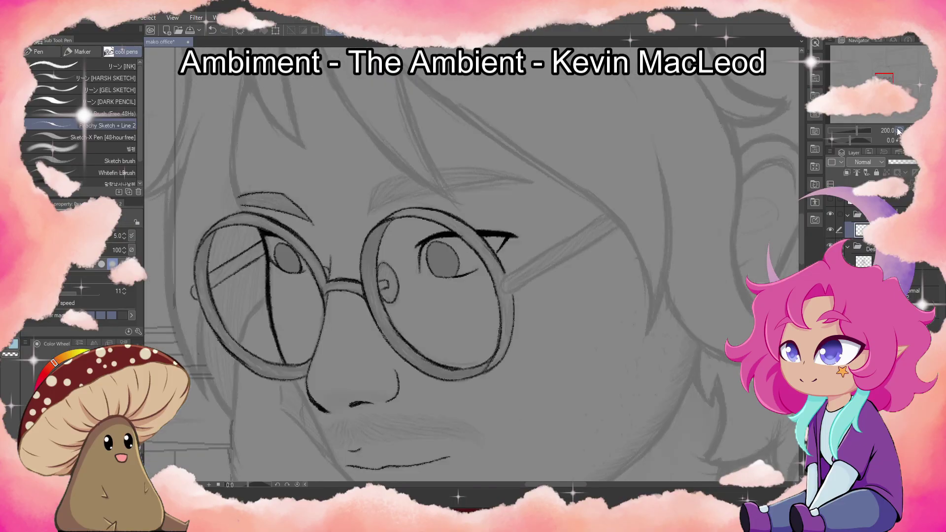
Step: Ink both edges of the near temple arm, from the lens rim back to the hair
scroll(542, 222, "up", 2)
left_click_drag(542, 291, 745, 159)
left_click_drag(536, 318, 759, 197)
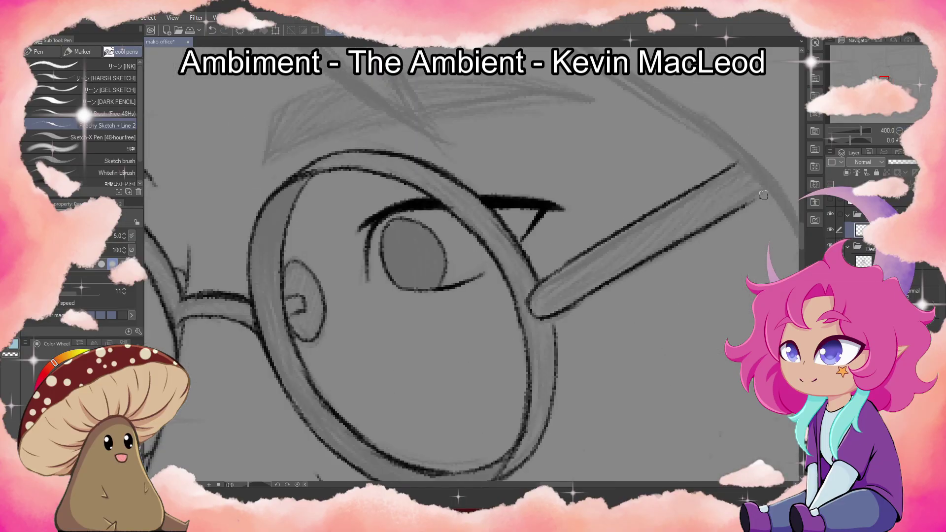
left_click_drag(539, 287, 718, 182)
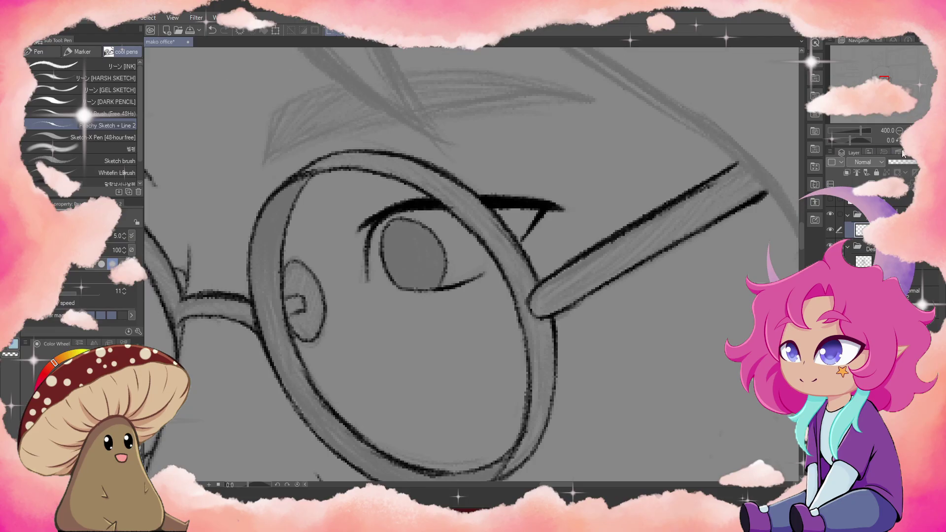
left_click_drag(861, 130, 855, 130)
Step: Ink the far cheek contour and the edge of the hand resting against the chin
scroll(439, 182, "up", 2)
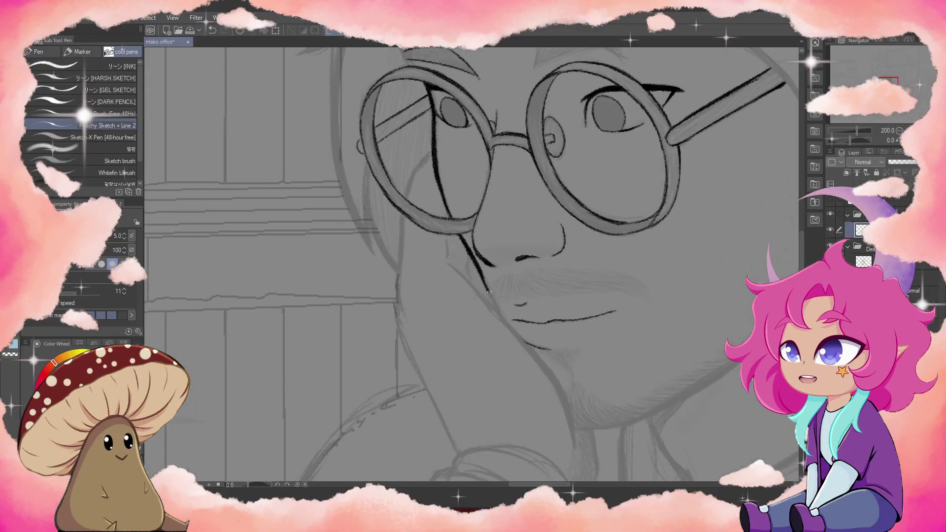
left_click_drag(501, 318, 384, 220)
scroll(443, 296, "up", 2)
left_click_drag(606, 163, 445, 372)
left_click_drag(473, 320, 440, 440)
scroll(468, 266, "down", 1)
mouse_move(441, 296)
left_mouse_down()
mouse_move(429, 433)
mouse_move(446, 440)
left_mouse_up()
key("h")
Step: Ink the jawline from the chin up to the hair below the ear
mouse_move(498, 296)
left_mouse_down()
mouse_move(709, 232)
mouse_move(580, 281)
left_mouse_up()
scroll(469, 266, "down", 1)
left_click_drag(552, 197, 444, 281)
left_click_drag(566, 278, 515, 308)
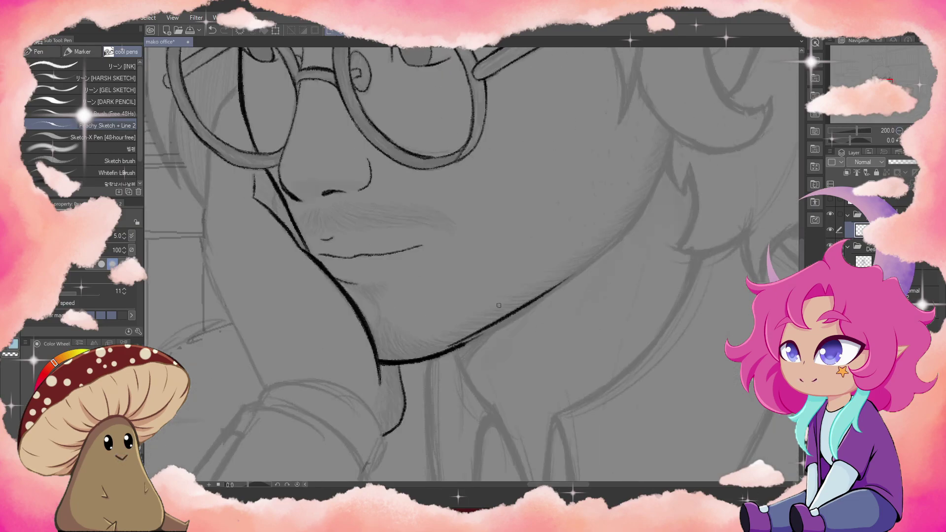
mouse_move(457, 347)
left_mouse_down()
mouse_move(612, 250)
mouse_move(576, 274)
mouse_move(608, 248)
mouse_move(671, 141)
left_mouse_up()
left_click_drag(629, 229, 607, 251)
left_click_drag(667, 164, 813, 318)
Step: Fill the far lens rim and the temple arm seen through that lens with solid black
scroll(587, 488, "up", 2)
left_click_drag(159, 261, 400, 262)
mouse_move(401, 261)
left_mouse_down()
mouse_move(468, 360)
mouse_move(557, 422)
mouse_move(463, 379)
mouse_move(400, 257)
mouse_move(528, 166)
left_mouse_up()
left_click_drag(397, 210, 423, 133)
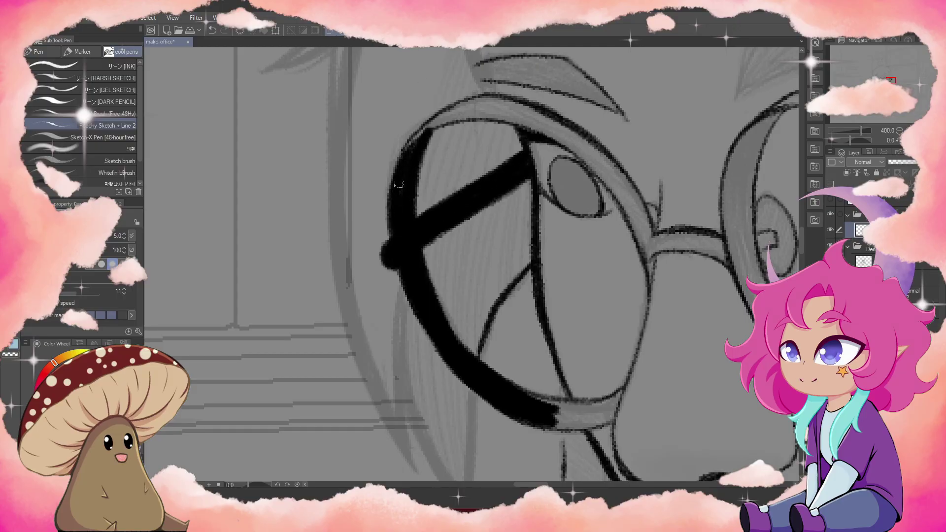
left_click_drag(394, 205, 488, 101)
left_click_drag(599, 418, 526, 415)
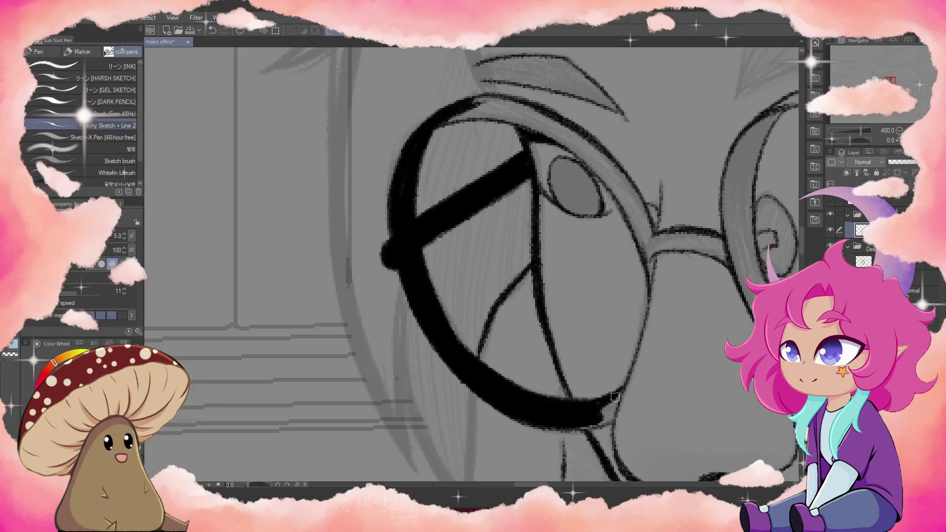
key("h")
mouse_move(296, 281)
left_mouse_down()
mouse_move(345, 162)
mouse_move(524, 147)
left_mouse_up()
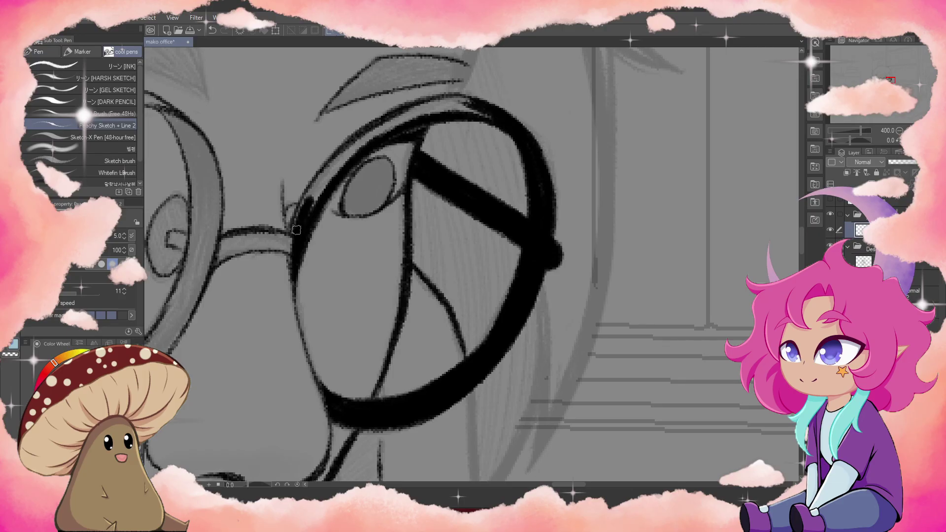
left_click_drag(296, 256, 449, 106)
key("h")
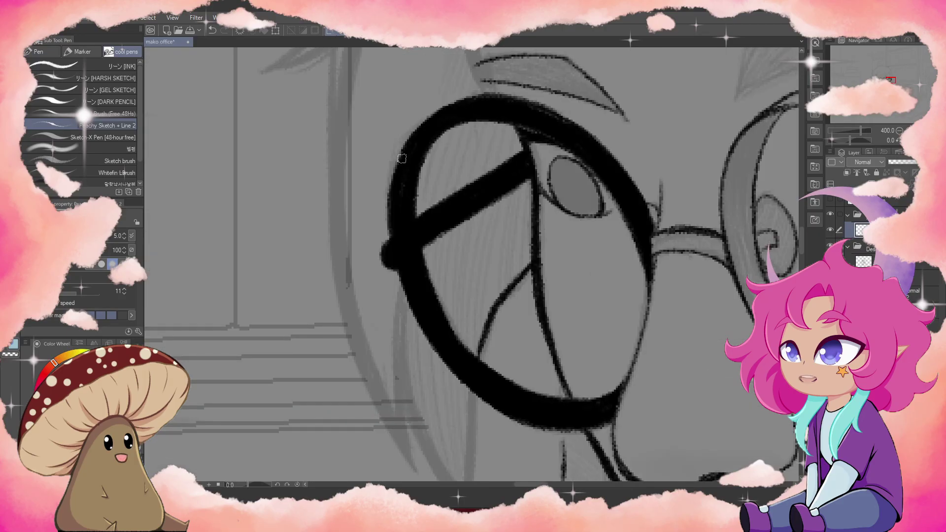
Step: Fill the glasses bridge, the nose pad arm and the nose side of the near rim with solid black
left_click_drag(592, 247, 296, 247)
mouse_move(358, 237)
left_mouse_down()
mouse_move(390, 219)
mouse_move(363, 251)
mouse_move(437, 222)
mouse_move(486, 108)
left_mouse_up()
mouse_move(460, 165)
left_mouse_down()
mouse_move(465, 296)
mouse_move(488, 331)
left_mouse_up()
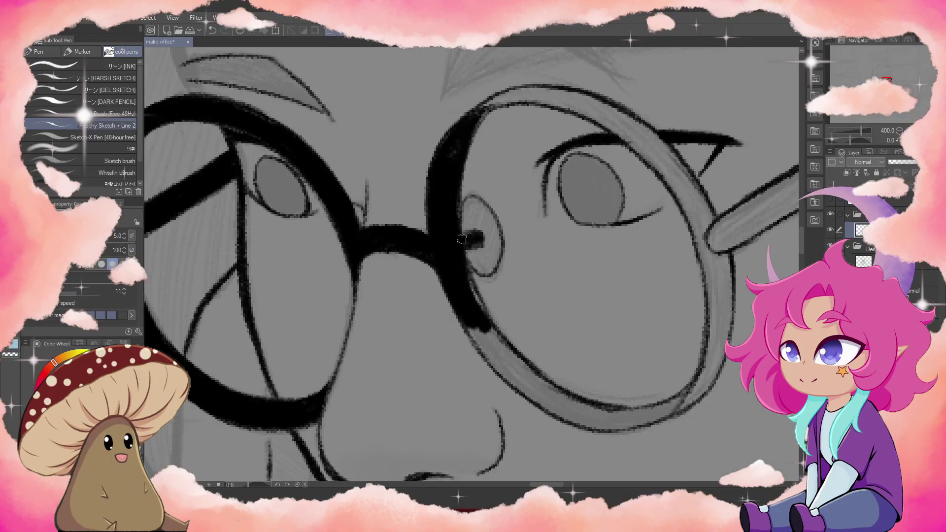
mouse_move(464, 274)
left_mouse_down()
mouse_move(527, 389)
mouse_move(616, 417)
mouse_move(601, 428)
mouse_move(643, 418)
left_mouse_up()
left_click_drag(476, 120, 528, 92)
Step: Fill the rest of the near rim and its temple arm with solid black
key("h")
mouse_move(496, 421)
left_mouse_down()
mouse_move(412, 383)
mouse_move(392, 265)
left_mouse_up()
left_click_drag(458, 404, 392, 323)
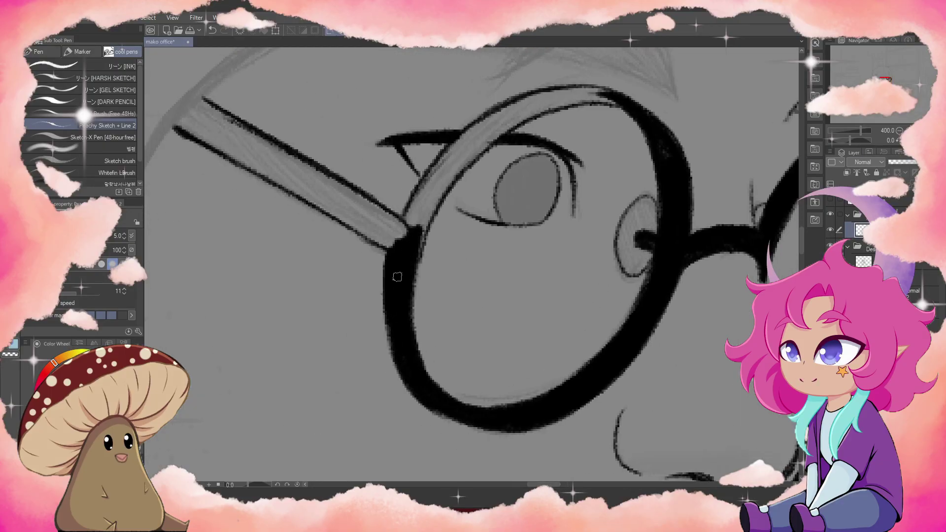
mouse_move(394, 272)
left_mouse_down()
mouse_move(449, 179)
mouse_move(415, 210)
mouse_move(484, 126)
mouse_move(469, 157)
mouse_move(449, 160)
mouse_move(584, 113)
mouse_move(566, 97)
mouse_move(609, 100)
left_mouse_up()
key("h")
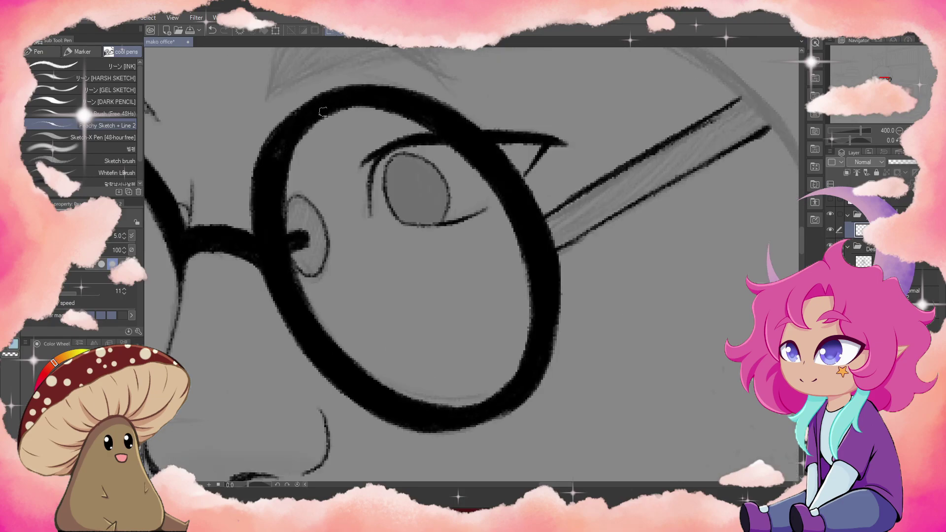
mouse_move(549, 233)
left_mouse_down()
mouse_move(690, 163)
mouse_move(749, 106)
mouse_move(680, 161)
left_mouse_up()
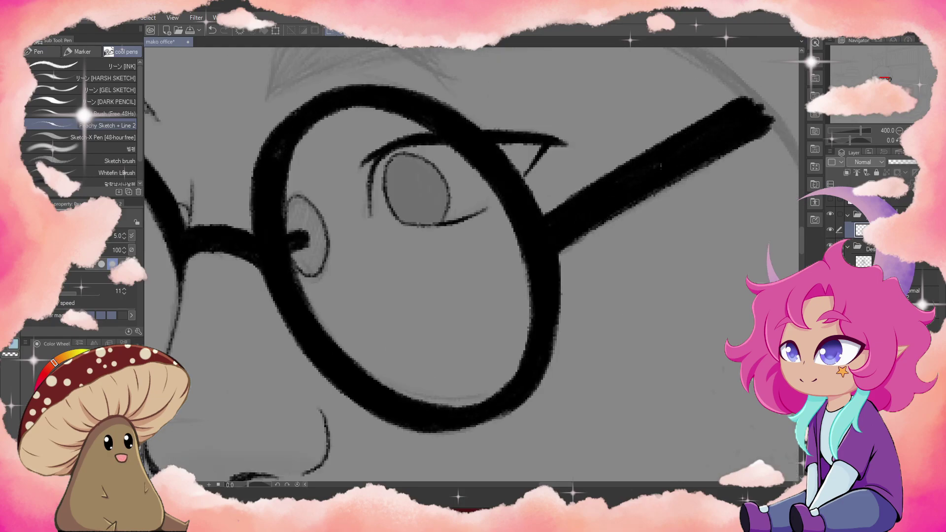
Step: Ink the outer edge of the supporting hand from the fingers behind the lens down to the wrist
left_click(897, 132)
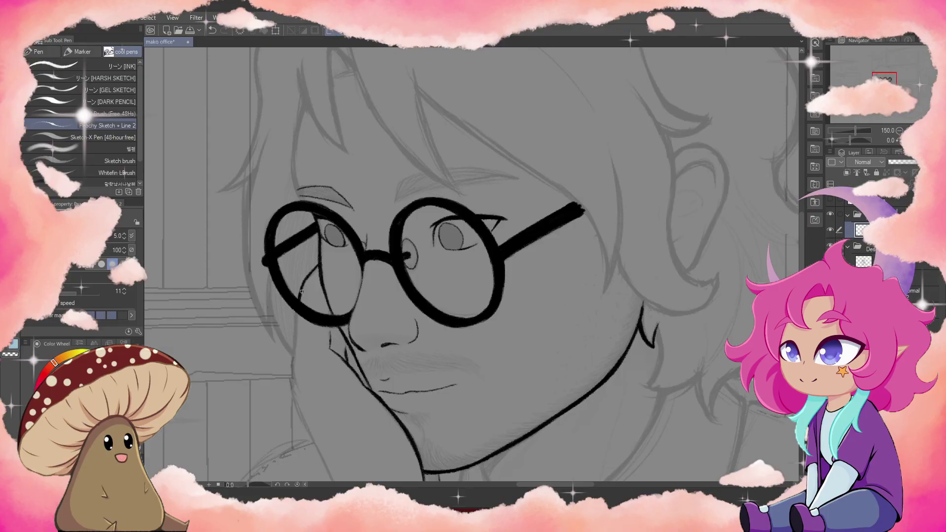
scroll(304, 281, "up", 1)
key("h")
mouse_move(614, 130)
left_mouse_down()
mouse_move(622, 222)
mouse_move(560, 371)
left_mouse_up()
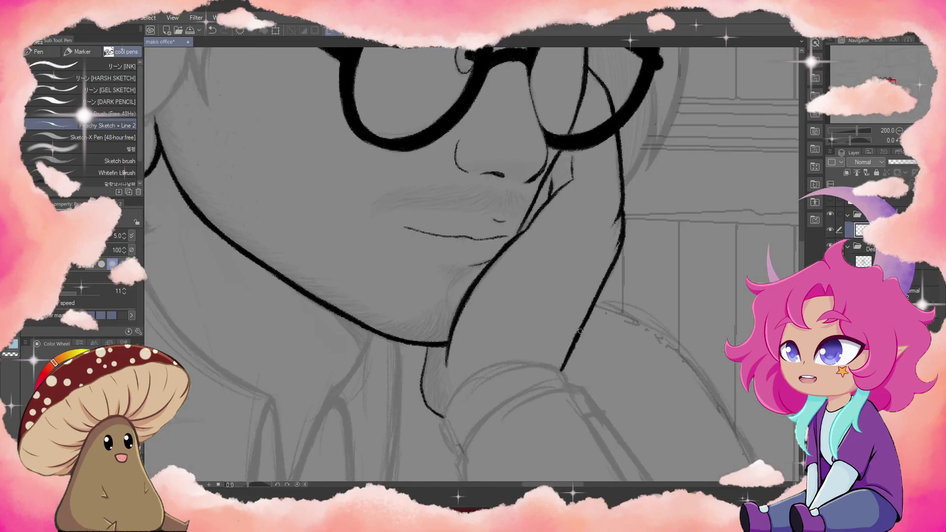
Step: Ink the outline of the eyebrow above the near lens, redoing strokes that miss the sketch
scroll(527, 218, "up", 2)
left_click_drag(222, 253, 517, 212)
key("ctrl+z")
left_click_drag(229, 279, 565, 219)
key("ctrl+z")
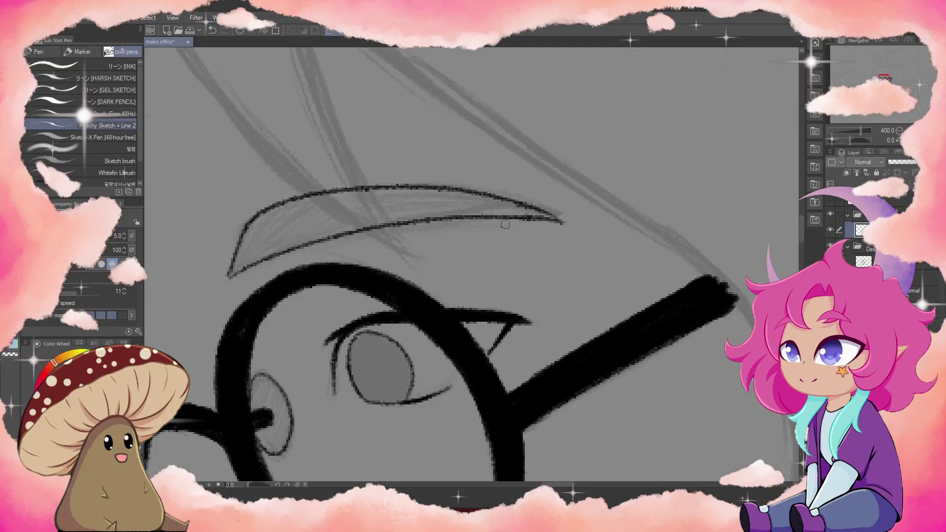
Step: Ink the outer contour of the ear
scroll(883, 73, "down", 3)
scroll(883, 72, "up", 1)
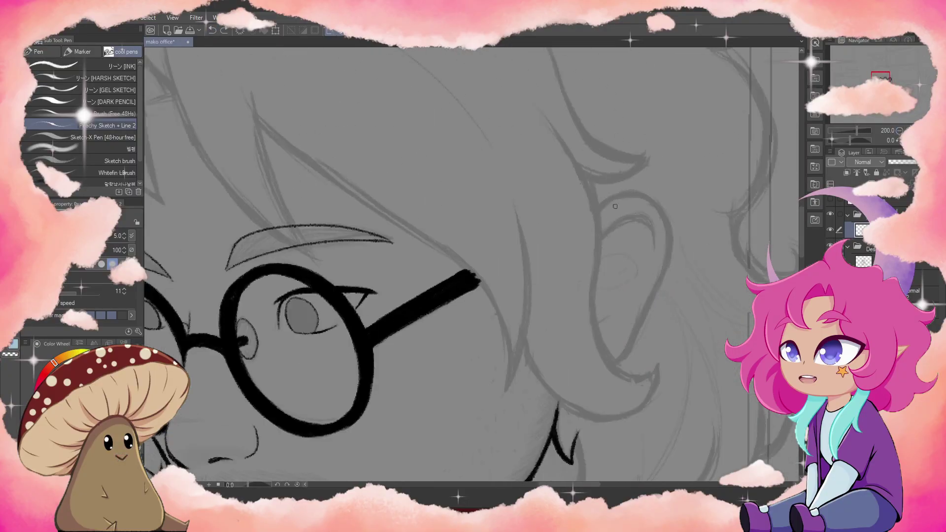
left_click_drag(672, 229, 636, 328)
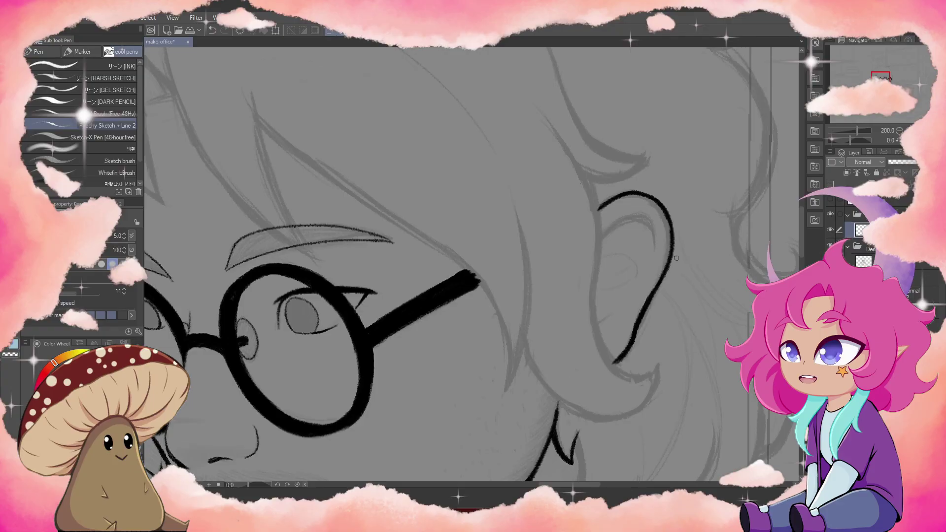
Step: Ink the pointed bangs falling over the forehead and the near eyebrow
left_click_drag(543, 110, 508, 261)
key("ctrl+z")
left_click_drag(522, 94, 358, 316)
left_click_drag(422, 139, 356, 318)
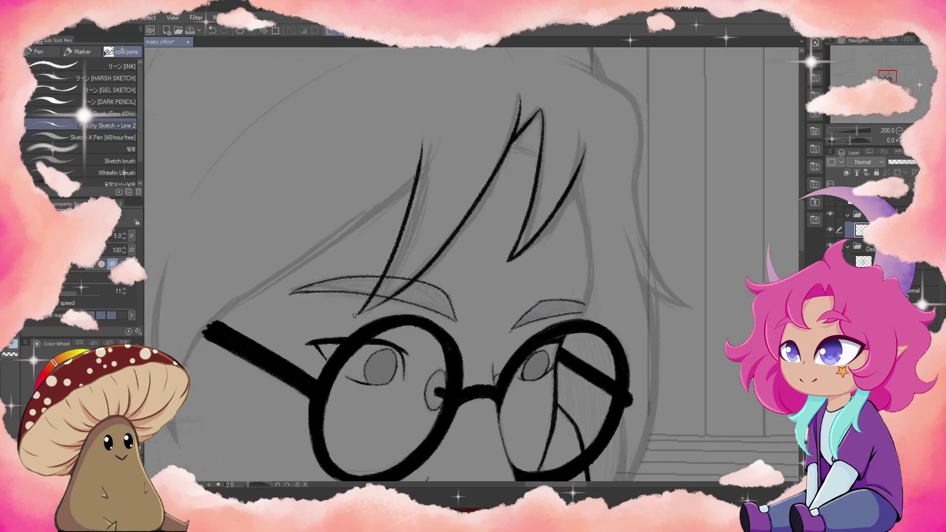
Step: Erase the eyebrow lines overlapping the bangs and ink the long side strand sweeping over the temple arm
key("e")
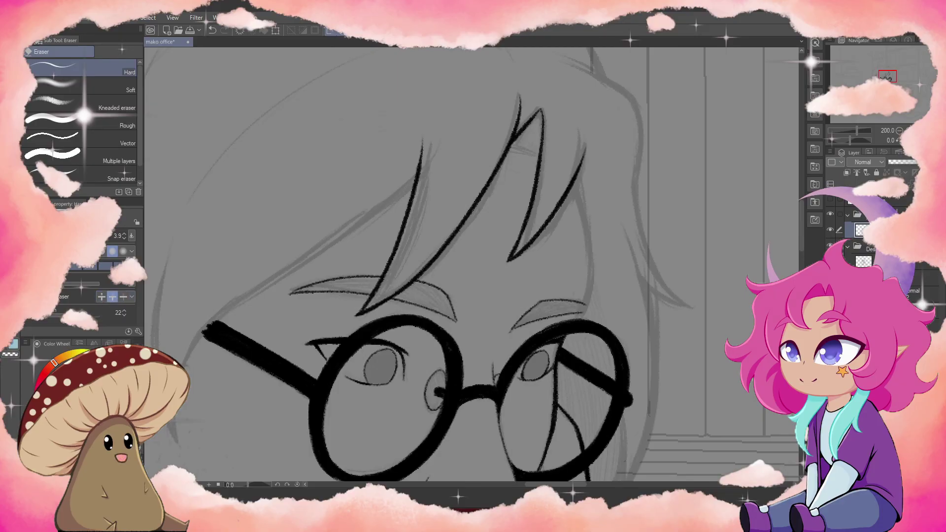
mouse_move(418, 172)
left_mouse_down()
mouse_move(596, 136)
mouse_move(387, 289)
left_mouse_up()
key("p")
mouse_move(345, 224)
left_mouse_down()
mouse_move(354, 407)
mouse_move(324, 226)
left_mouse_up()
key("e")
left_click_drag(380, 288, 387, 306)
key("p")
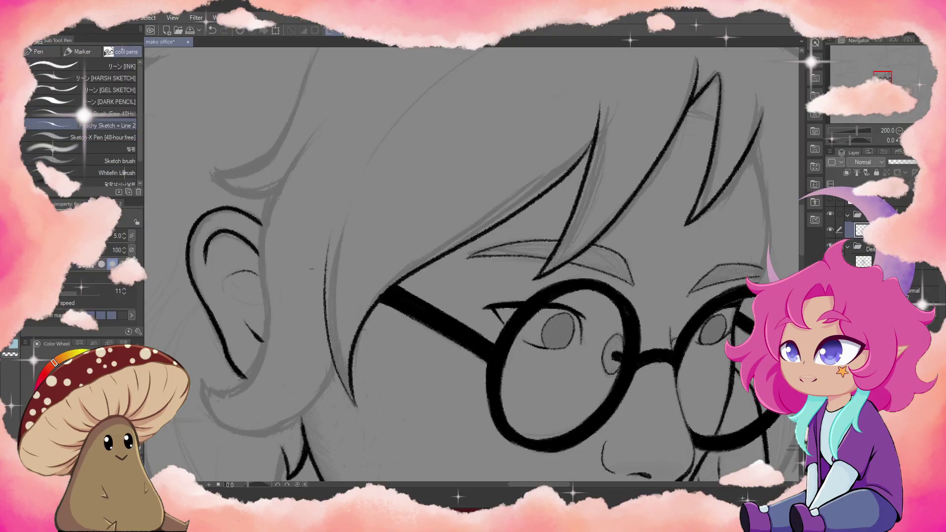
Step: Ink the hair strand in front of the ear and the upturned curl beneath it
left_click_drag(202, 392, 328, 375)
left_click_drag(298, 141, 254, 390)
key("ctrl+z")
key("ctrl+z")
mouse_move(320, 123)
left_mouse_down()
mouse_move(195, 387)
mouse_move(203, 401)
left_mouse_up()
left_click_drag(279, 176, 256, 297)
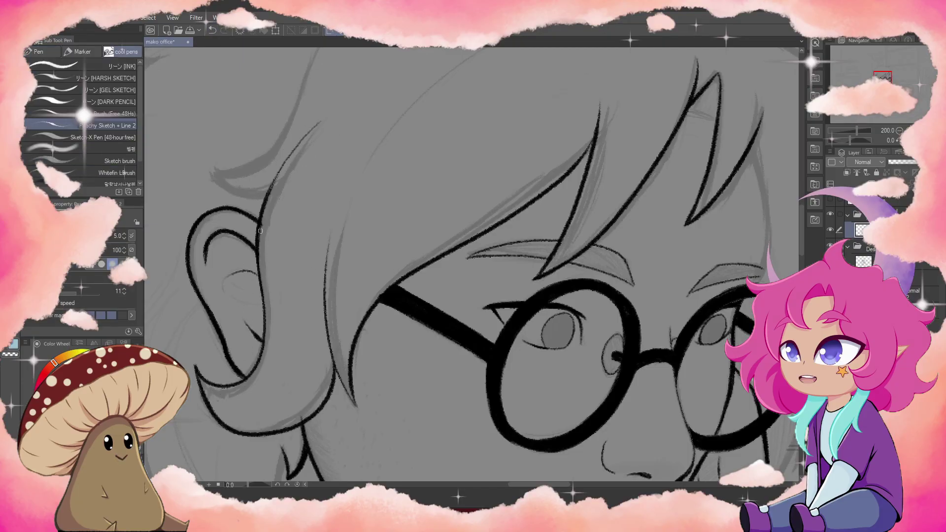
scroll(273, 256, "down", 3)
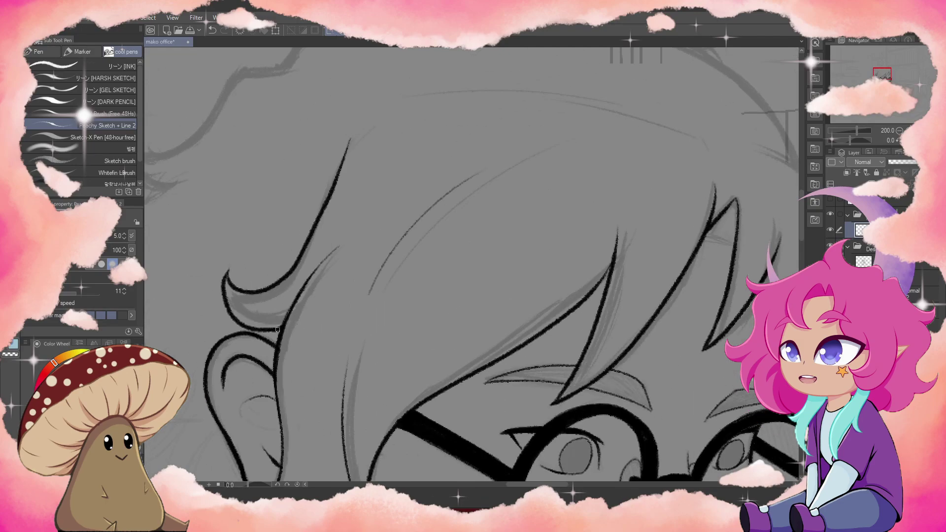
Step: Ink the forehead edge from the outer bang down to the far lens rim
left_click_drag(883, 76, 889, 80)
scroll(890, 81, "up", 3)
scroll(889, 81, "up", 2)
left_click_drag(425, 149, 423, 424)
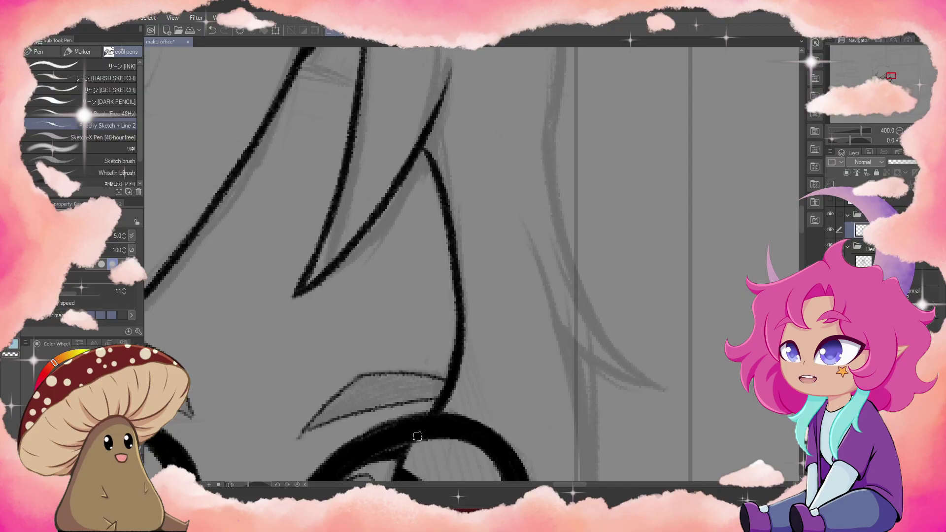
Step: Ink the outer hair strands and curls framing the head
scroll(585, 44, "down", 3)
scroll(493, 246, "up", 3)
mouse_move(481, 200)
left_mouse_down()
mouse_move(525, 367)
mouse_move(350, 300)
left_mouse_up()
left_click_drag(370, 348, 360, 469)
left_click_drag(219, 162, 332, 416)
left_click_drag(492, 247, 492, 296)
left_click_drag(345, 247, 616, 232)
left_click_drag(375, 145, 493, 434)
left_click_drag(345, 246, 592, 246)
mouse_move(438, 227)
left_mouse_down()
mouse_move(325, 285)
mouse_move(367, 446)
left_mouse_up()
Step: Ink the crown outline and the overlapping locks along the top of the hair
mouse_move(492, 246)
left_mouse_down()
mouse_move(493, 345)
mouse_move(443, 345)
mouse_move(377, 257)
mouse_move(345, 148)
left_mouse_up()
left_click_drag(146, 335, 212, 320)
mouse_move(493, 247)
left_mouse_down()
mouse_move(493, 395)
mouse_move(606, 246)
left_mouse_up()
mouse_move(799, 190)
left_mouse_down()
mouse_move(301, 180)
mouse_move(320, 296)
left_mouse_up()
left_click_drag(492, 246, 493, 123)
left_click_drag(221, 380, 547, 120)
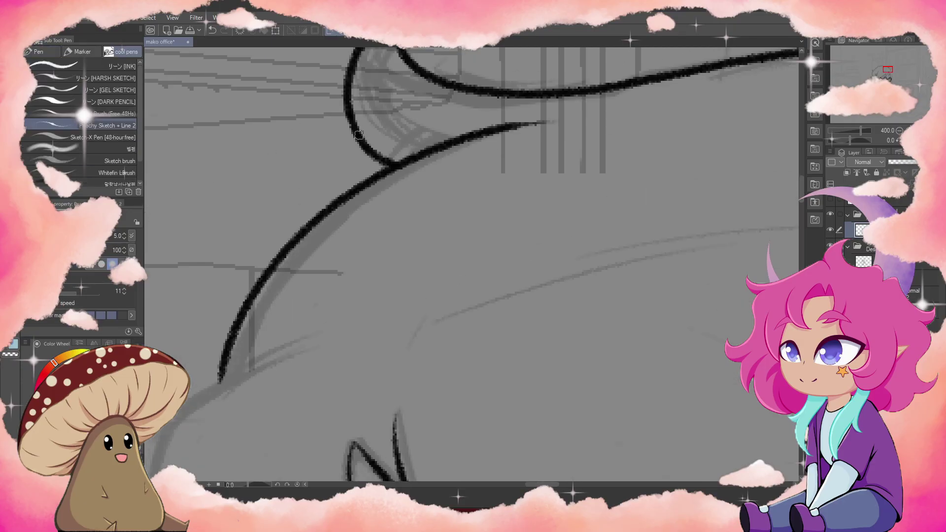
Step: Undo the last stroke and ink the hair strand hanging beside the far lens
key("ctrl+minus")
key("ctrl+z")
left_click_drag(493, 370, 493, 247)
left_click_drag(413, 176, 437, 443)
key("e")
key("p")
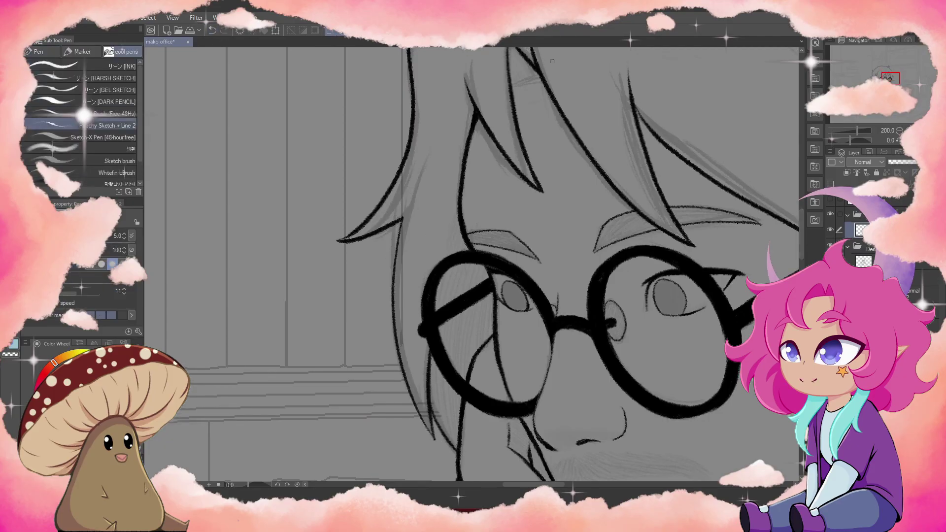
Step: Redraw the forehead edge between the bangs and the far lens with a thicker line and erase the excess
key("ctrl+minus")
key("ctrl+minus")
key("ctrl+plus")
left_click_drag(461, 240, 477, 153)
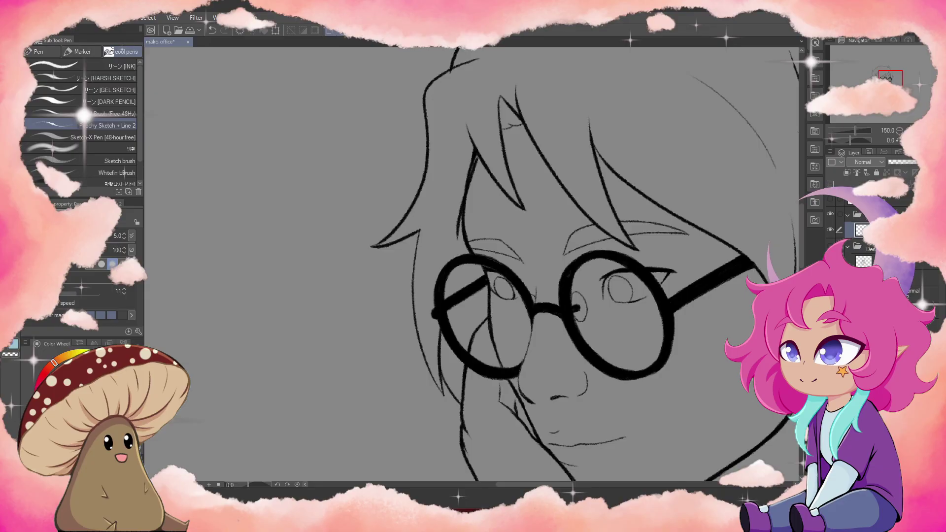
key("e")
left_click_drag(467, 238, 477, 148)
key("p")
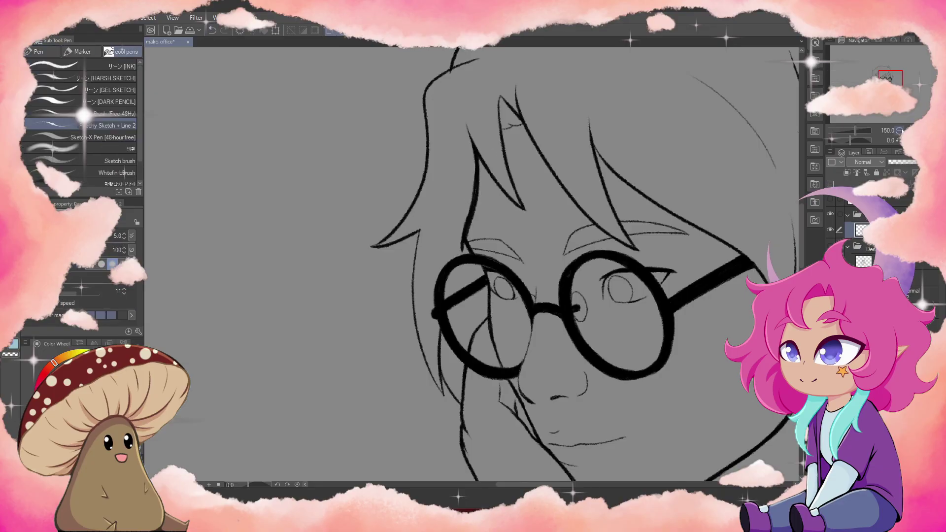
scroll(231, 232, "down", 3)
scroll(434, 187, "up", 4)
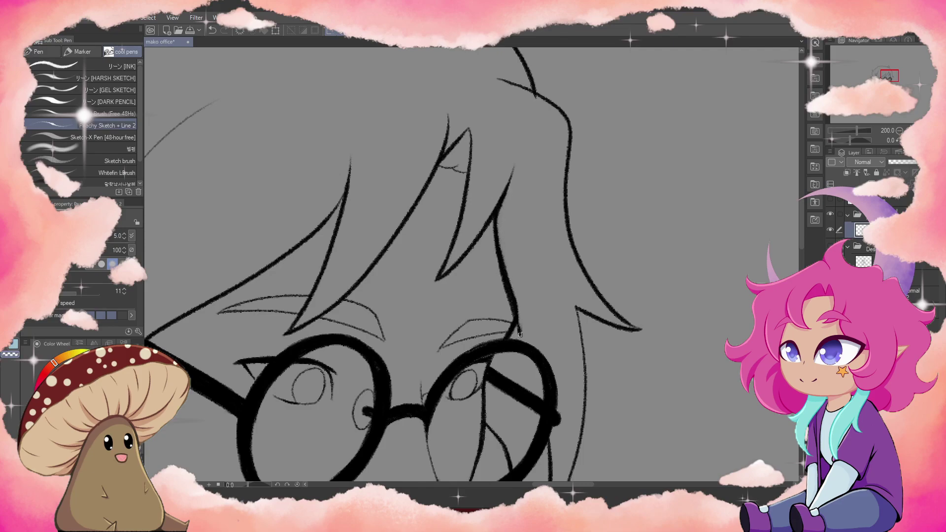
Step: Ink the shirt collar's two pointed flaps and its inner folds below the chin
scroll(508, 285, "down", 3)
scroll(508, 286, "up", 3)
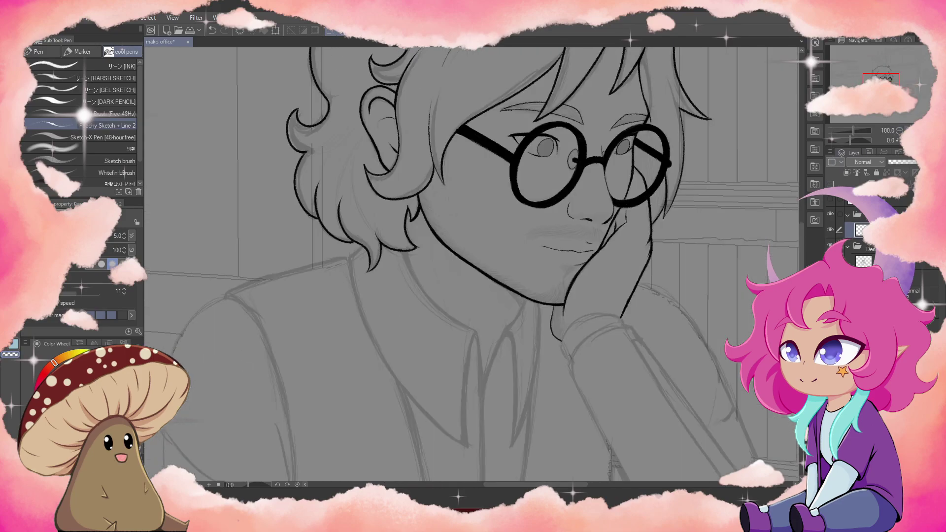
left_click_drag(550, 217, 523, 270)
left_click_drag(574, 228, 524, 448)
left_click_drag(525, 271, 529, 443)
left_click_drag(472, 277, 466, 462)
left_click_drag(285, 163, 465, 432)
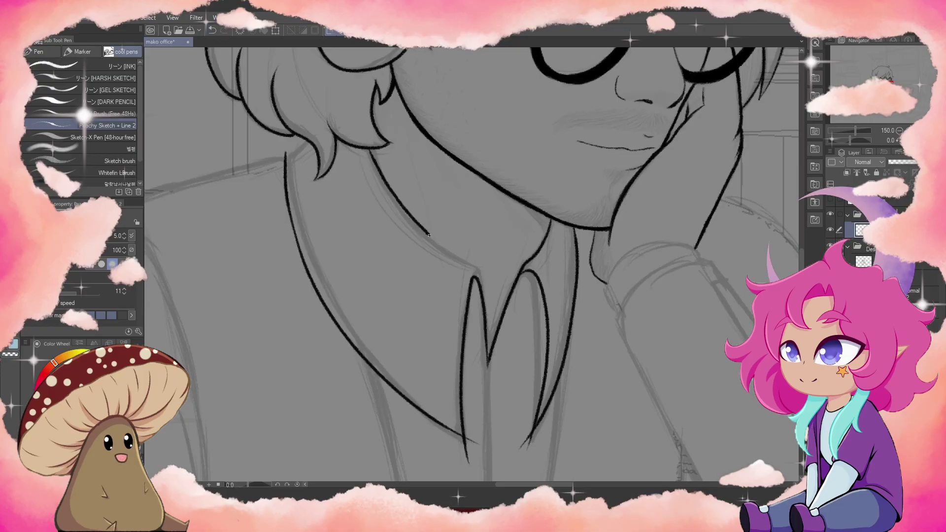
Step: Thicken the collar's neckline and clean up the overshooting lines at the collar points
key("h")
left_click_drag(465, 271, 571, 148)
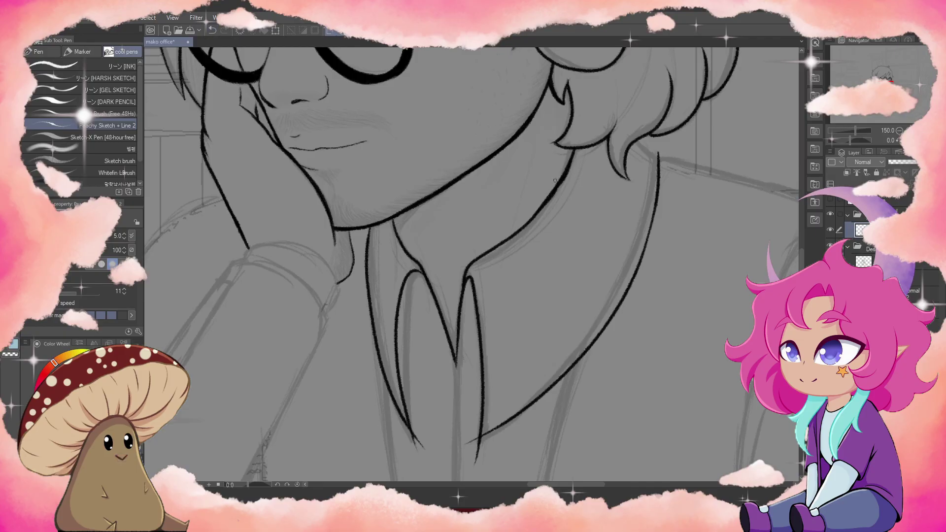
key("ctrl+minus")
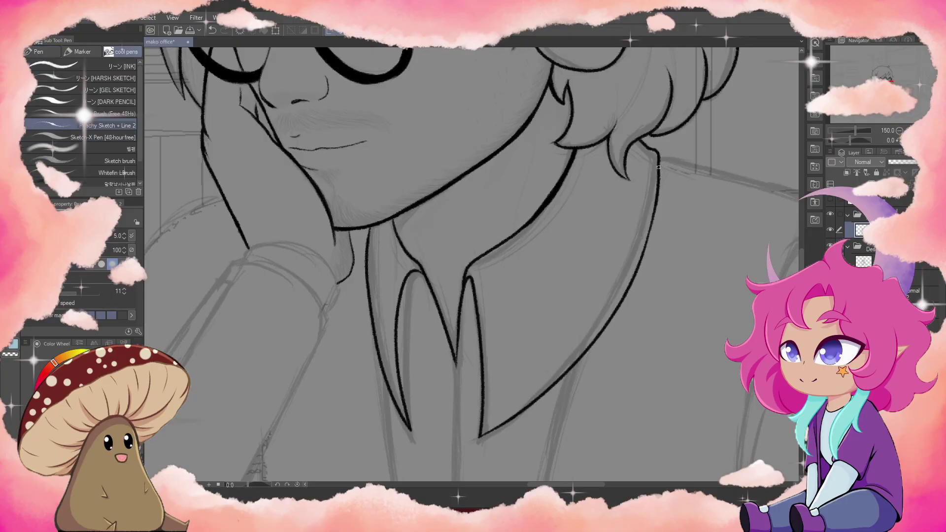
Step: Set the pen's stabilization to 24 and ink the shirt's centre line downward from the collar, discarding the uneven attempts
scroll(472, 265, "down", 5)
left_click(217, 31)
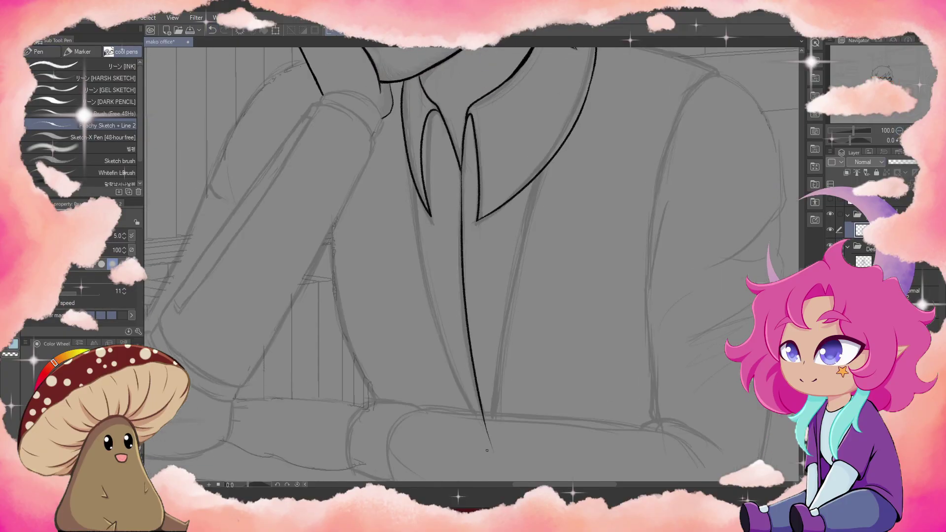
left_click_drag(461, 172, 495, 455)
key("ctrl+z")
left_click_drag(460, 172, 495, 453)
key("ctrl+z")
left_click(83, 293)
key("ctrl+plus")
scroll(568, 187, "up", 3)
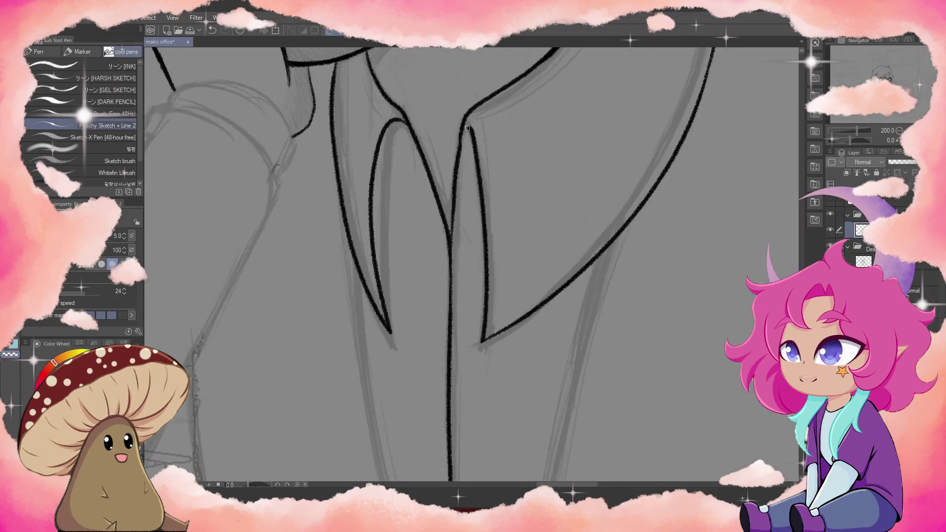
Step: Ink the vest's two front opening edges from under the collar points down to the resting forearm
key("ctrl+minus")
key("ctrl+minus")
key("ctrl+minus")
scroll(472, 264, "down", 2)
scroll(472, 264, "up", 1)
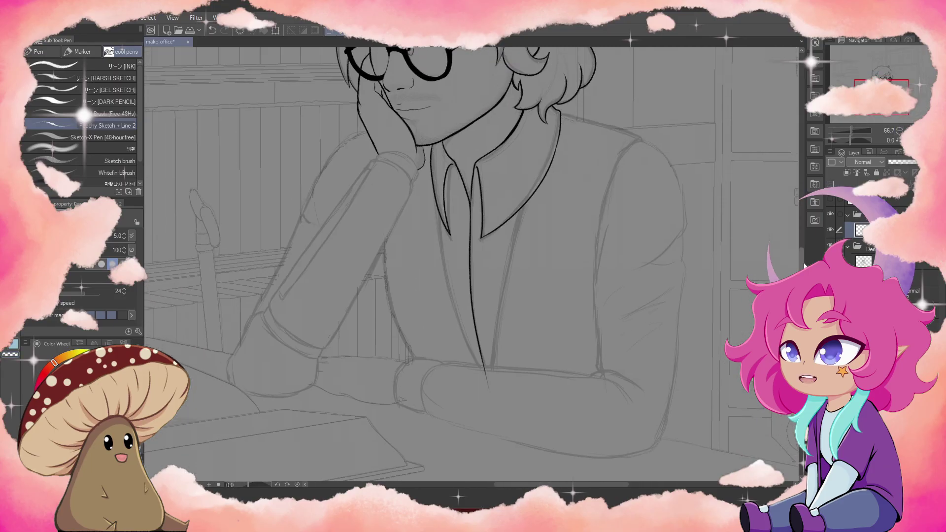
key("ctrl+plus")
key("ctrl+plus")
left_click_drag(390, 89, 499, 481)
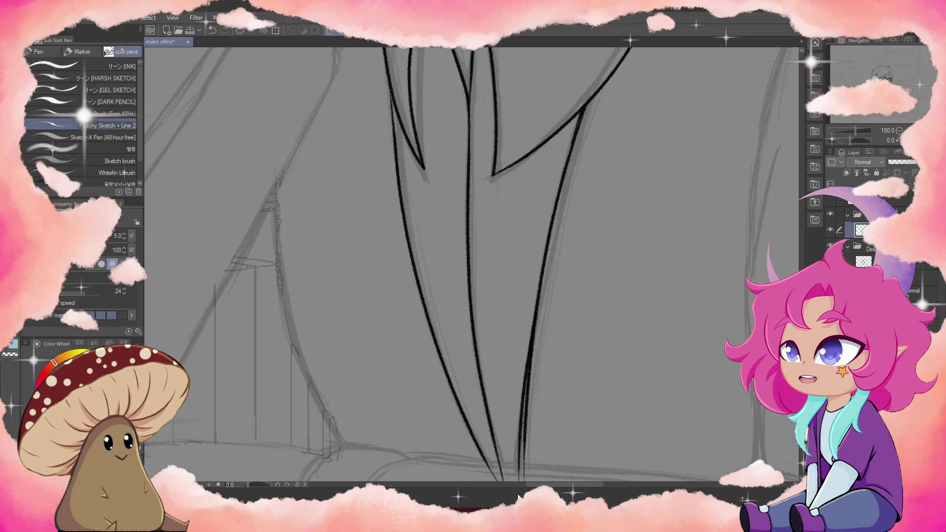
left_click_drag(505, 45, 654, 136)
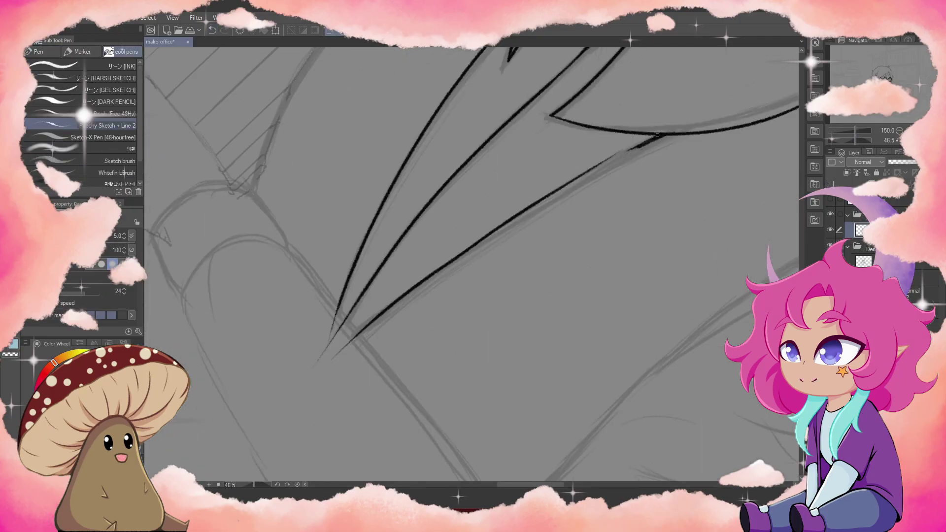
Step: Ink the cuff band around the raised wrist, with its curved upper and lower edges
key("h")
key("ctrl+0")
scroll(567, 212, "up", 3)
left_click_drag(448, 256, 568, 212)
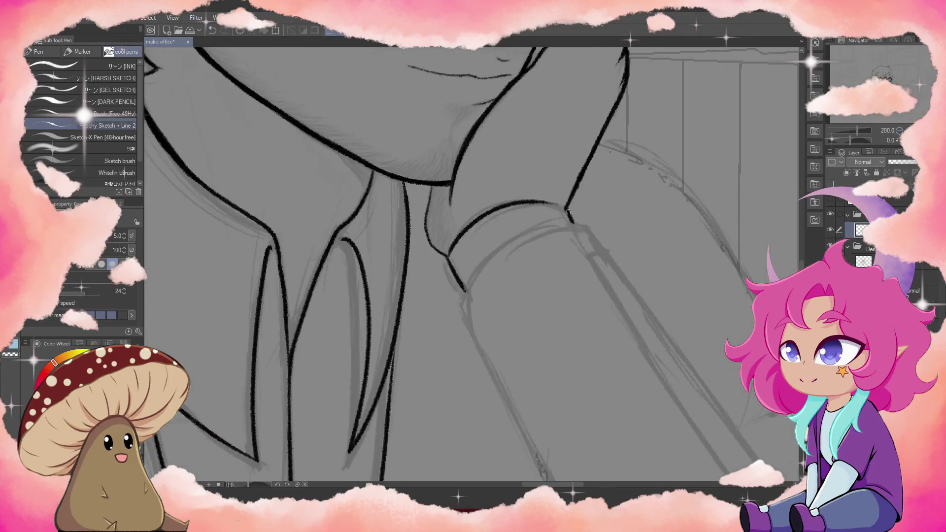
left_click_drag(461, 288, 573, 226)
Step: Ink the raised forearm's inner sleeve edge as one long line from the cuff toward the elbow
scroll(573, 230, "down", 2)
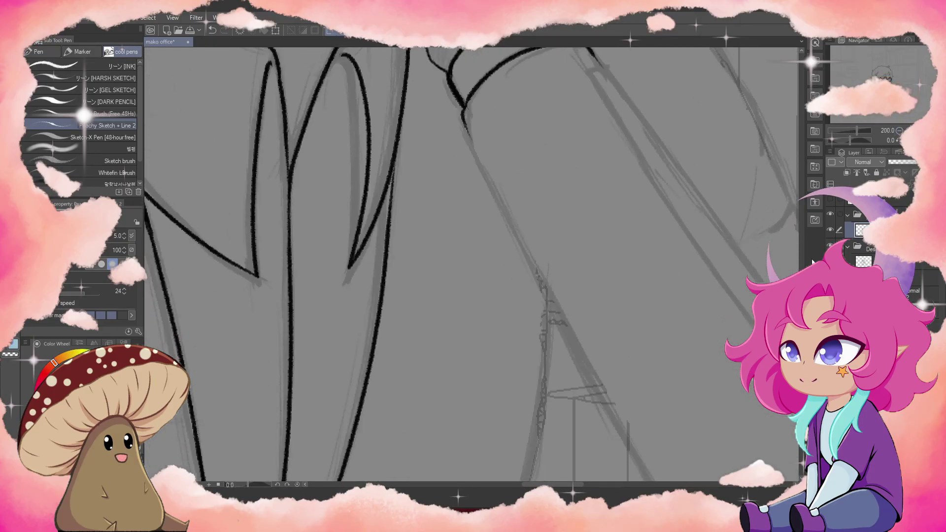
left_click_drag(401, 96, 597, 468)
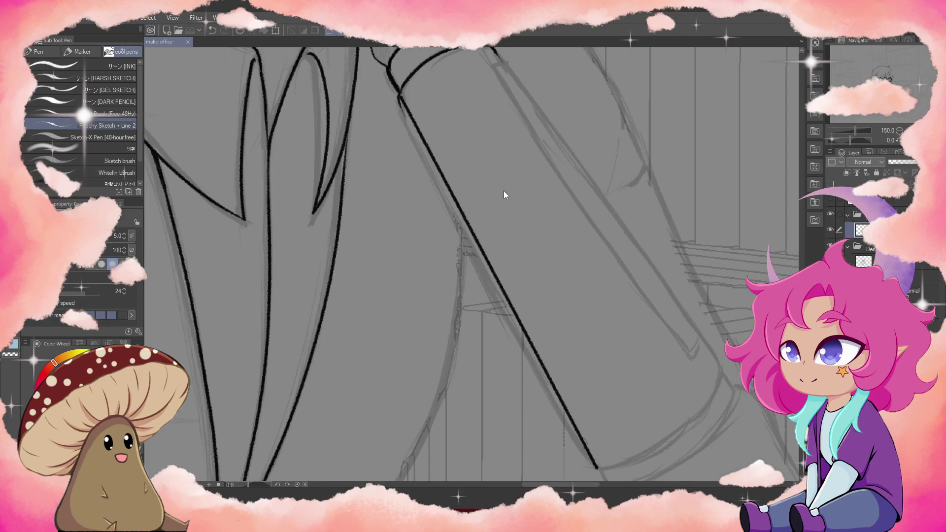
key("ctrl+z")
key("h")
key("ctrl+y")
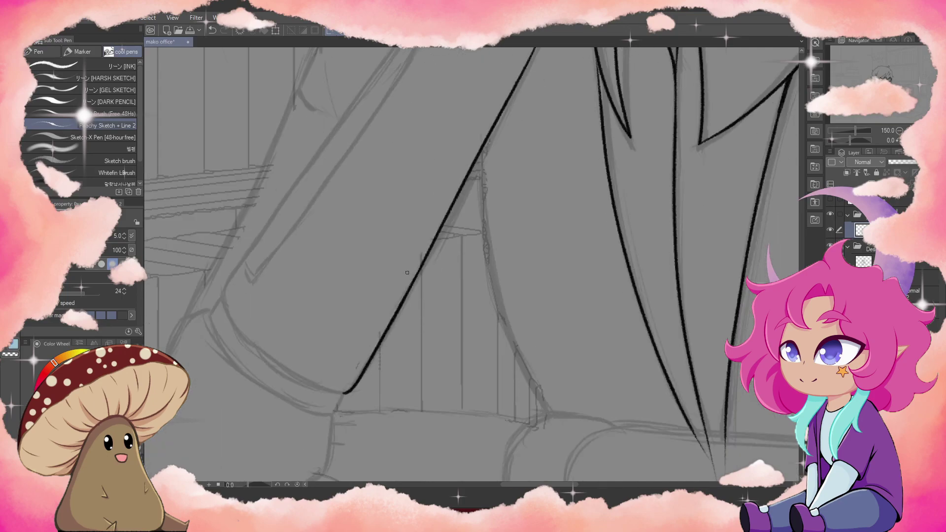
Step: Ink the narrow placket strip along the raised forearm and the curved seam near the elbow
left_click_drag(407, 272, 569, 272)
mouse_move(379, 295)
left_mouse_down()
mouse_move(508, 394)
mouse_move(508, 488)
left_mouse_up()
mouse_move(384, 400)
left_mouse_down()
mouse_move(606, 87)
mouse_move(401, 379)
mouse_move(609, 103)
left_mouse_up()
key("ctrl+z")
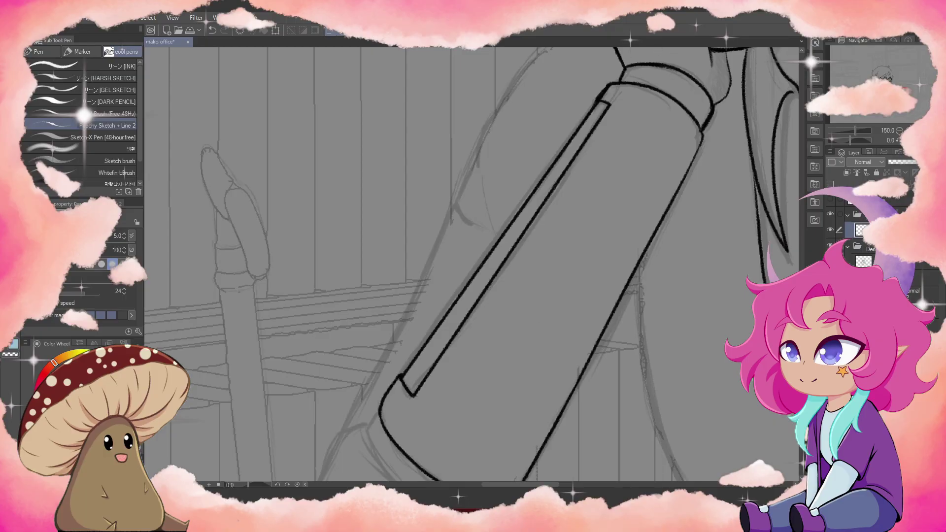
Step: Ink the upper arm's outline behind the raised forearm and the band across the sleeve above the elbow
left_click_drag(416, 280, 341, 419)
left_click_drag(508, 142, 366, 331)
mouse_move(548, 123)
left_mouse_down()
mouse_move(447, 323)
mouse_move(602, 414)
left_mouse_up()
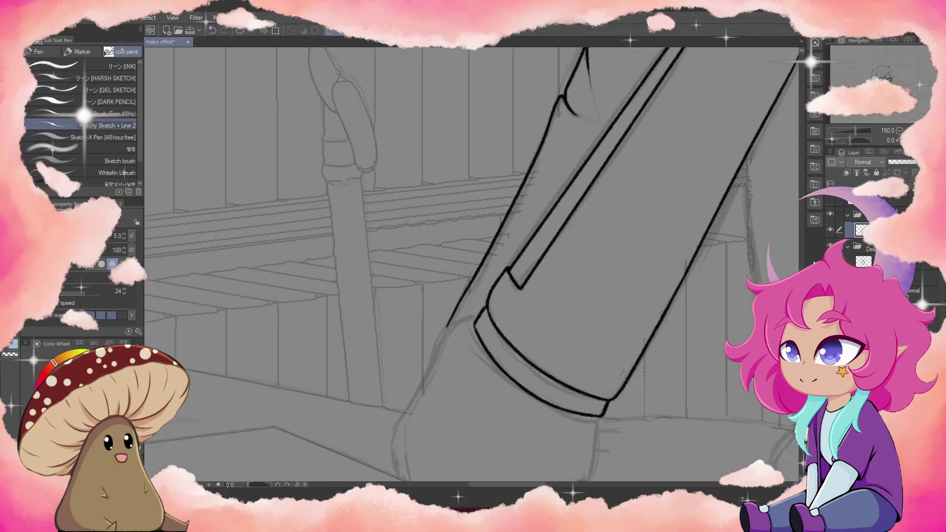
Step: Ink the rounded outline of the elbow resting on the table and its inner fold lines
left_click_drag(474, 240, 428, 415)
left_click_drag(606, 339, 441, 422)
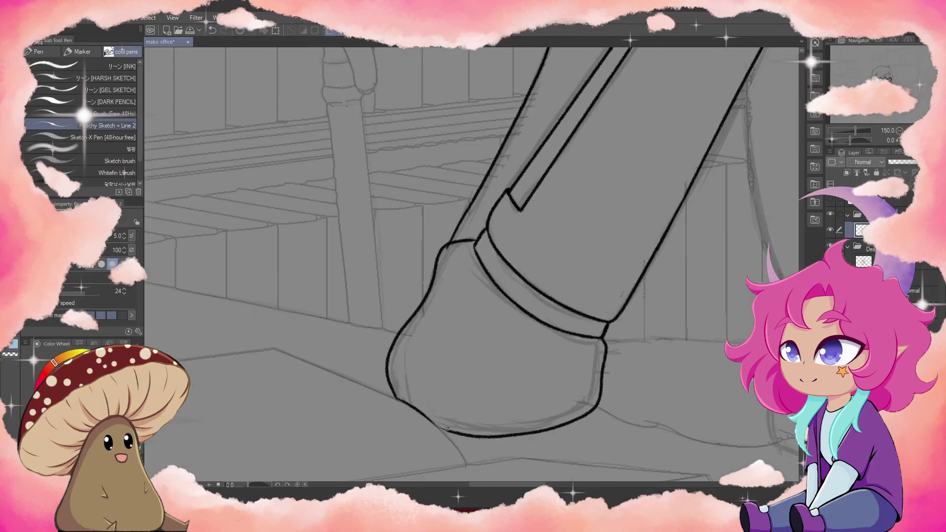
key("e")
scroll(512, 170, "down", 3)
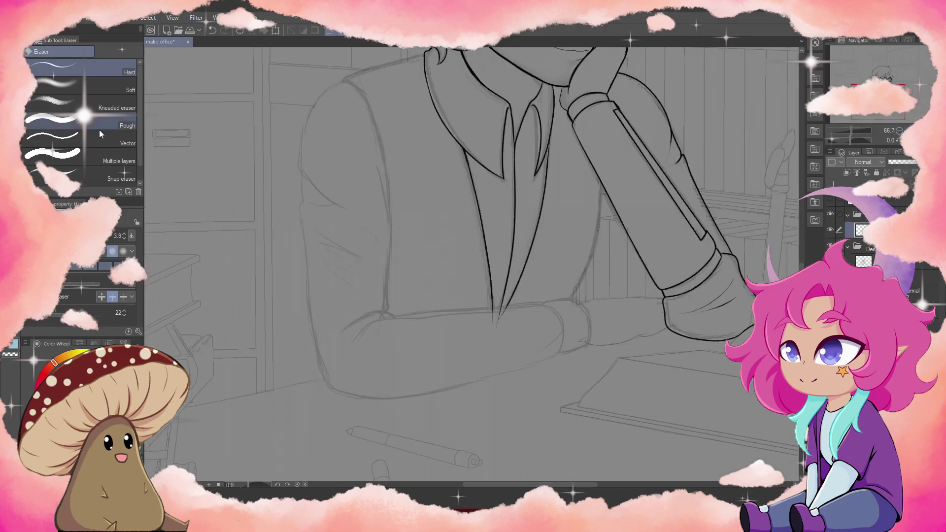
Step: Ink the shoulder line from the collar outward and the vest's armhole seam curving down from it
key("p")
scroll(472, 264, "up", 5)
mouse_move(312, 235)
left_mouse_down()
mouse_move(607, 138)
mouse_move(411, 337)
left_mouse_up()
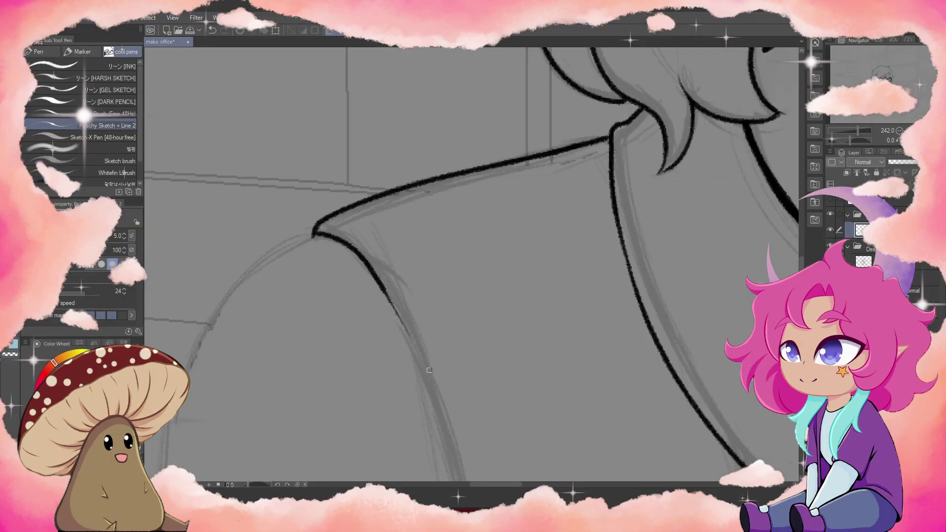
scroll(427, 378, "down", 1)
mouse_move(466, 49)
left_mouse_down()
mouse_move(457, 246)
mouse_move(468, 446)
left_mouse_up()
Step: Ink the resting arm's outer sleeve from shoulder to elbow, with its creases and the folds at the elbow bend
scroll(468, 446, "down", 2)
scroll(443, 296, "up", 1)
left_click_drag(511, 115, 420, 378)
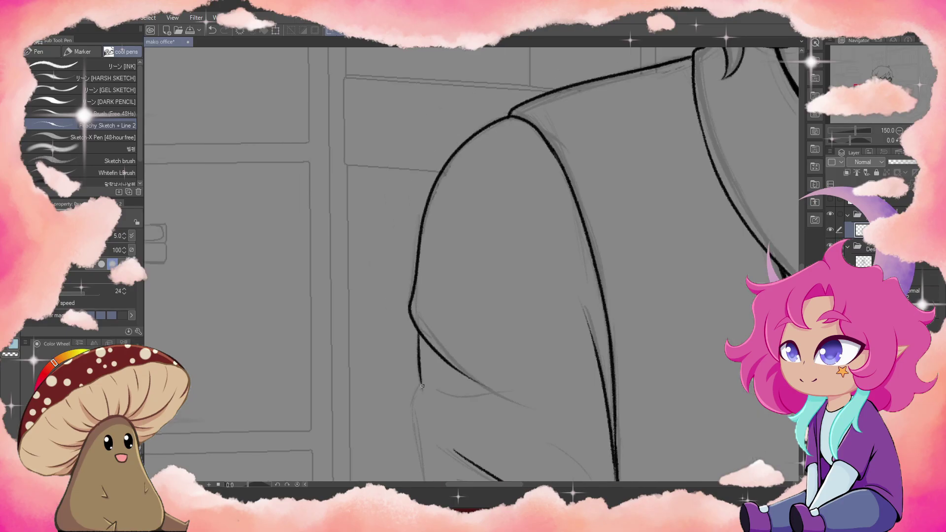
left_click_drag(445, 156, 468, 431)
mouse_move(471, 258)
left_mouse_down()
mouse_move(535, 407)
mouse_move(611, 413)
left_mouse_up()
left_click_drag(542, 323, 648, 233)
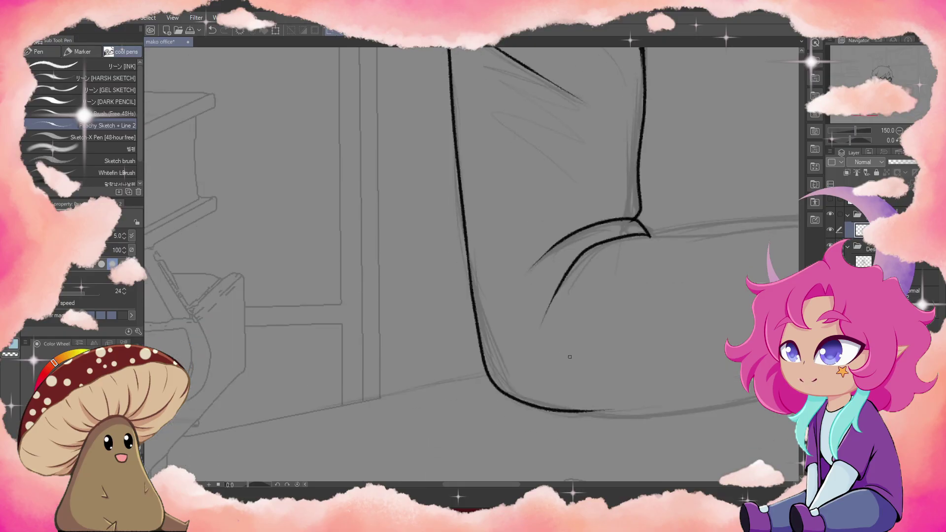
Step: Ink the upper and lower edges of the sleeved forearm lying on the table
left_click_drag(472, 264, 542, 345)
left_click_drag(356, 309, 635, 94)
left_click_drag(493, 295, 493, 256)
left_click_drag(705, 125, 298, 479)
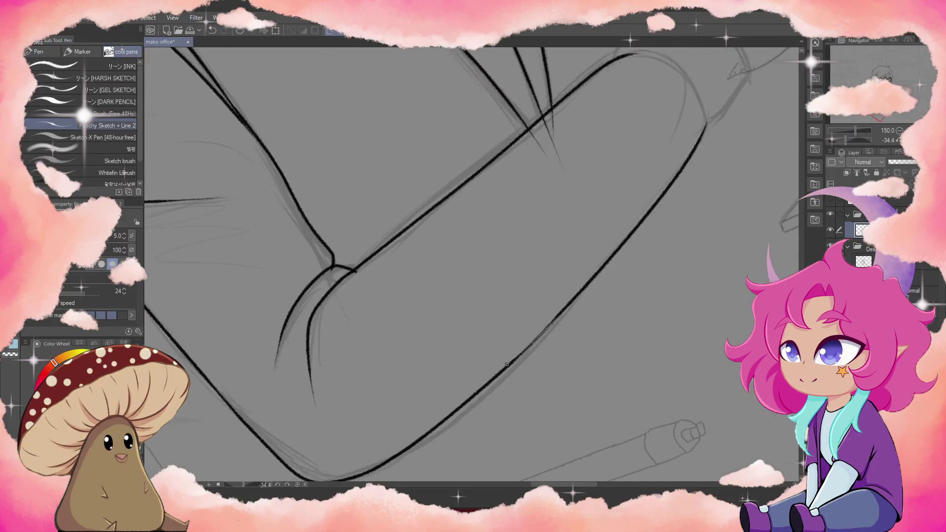
Step: Erase the vest lines overshooting the resting forearm and ink the sleeve's rounded end with a crease
key("h")
key("e")
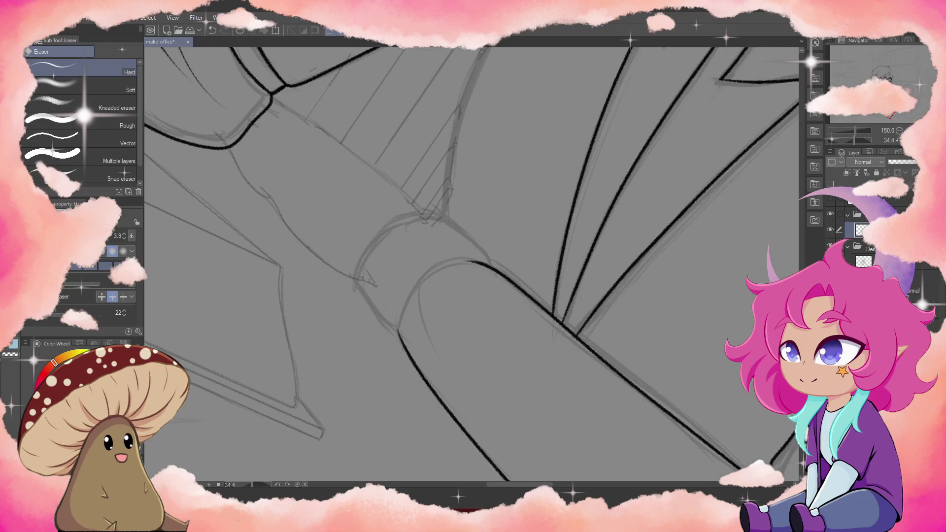
key("p")
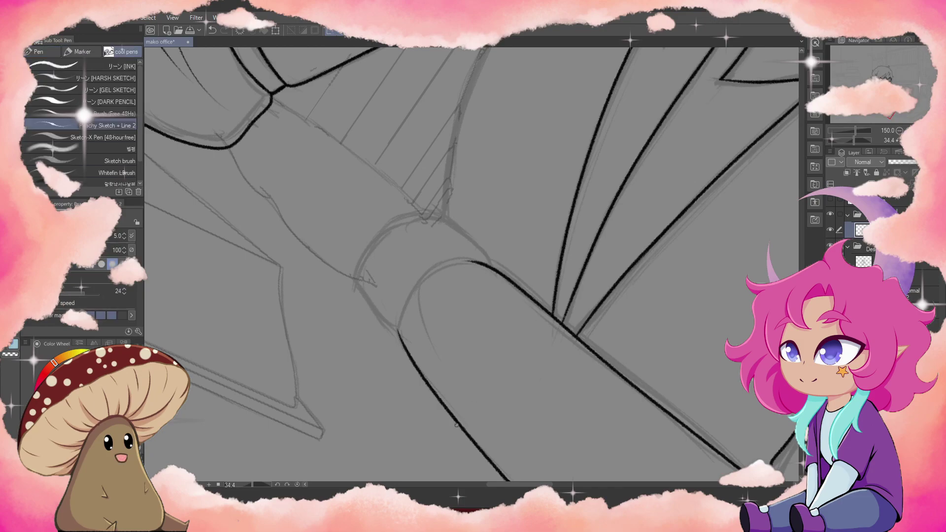
key("ctrl+plus")
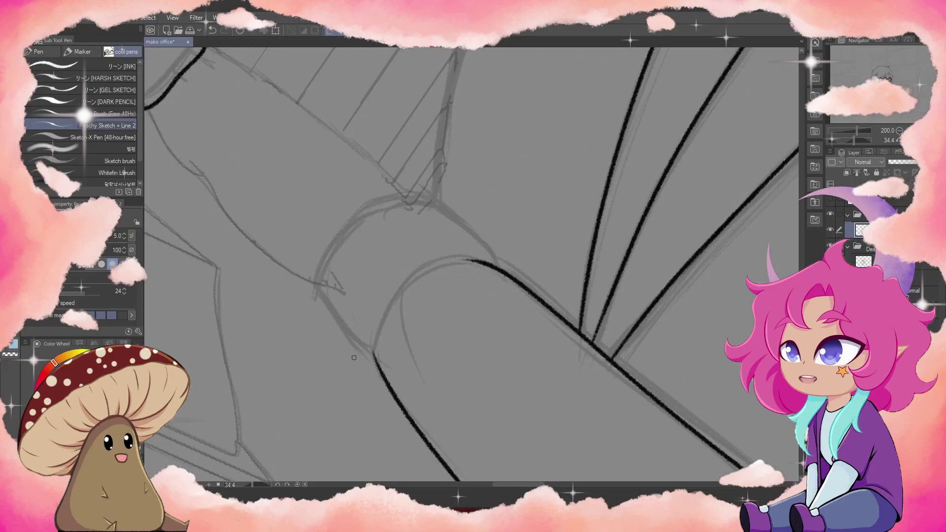
left_click_drag(374, 354, 443, 394)
key("h")
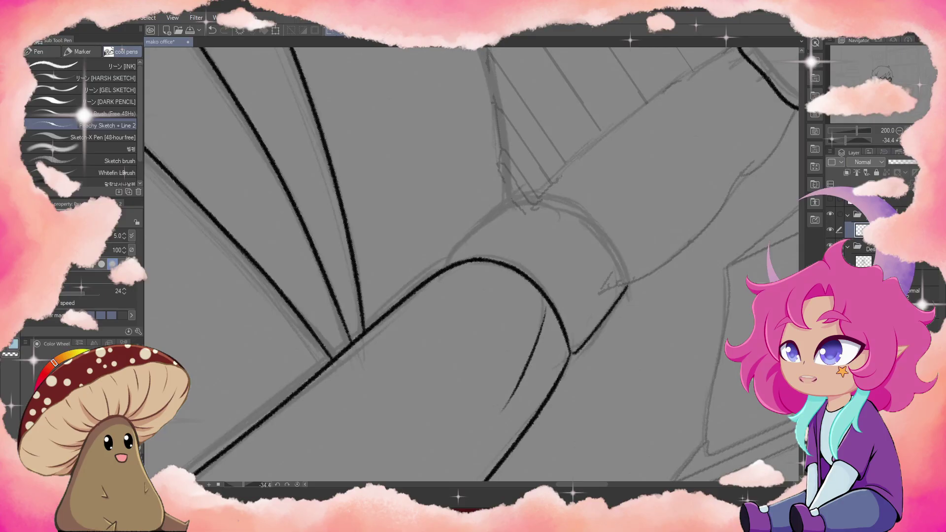
Step: Ink the resting sleeve's cuff band and the two edges of the bare wrist reaching the other elbow
key("ctrl+plus")
key("ctrl+plus")
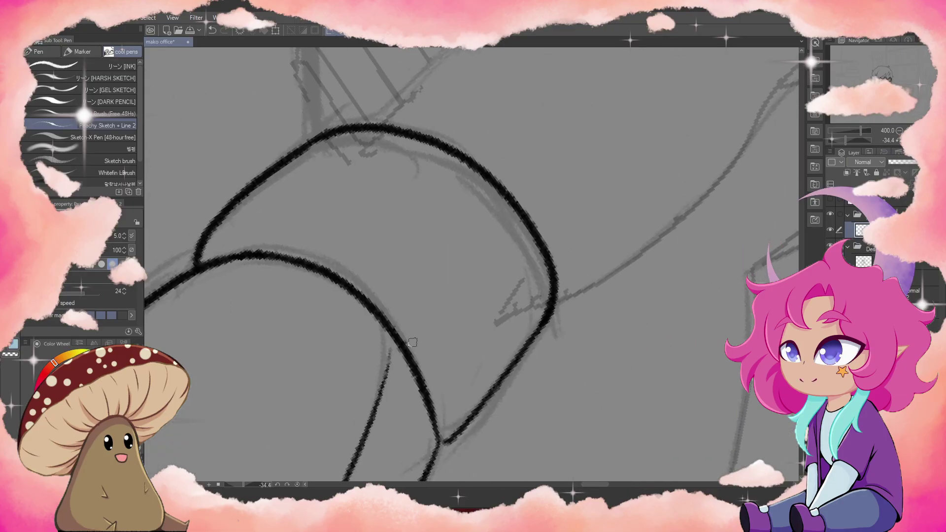
left_click(899, 131)
left_click(900, 132)
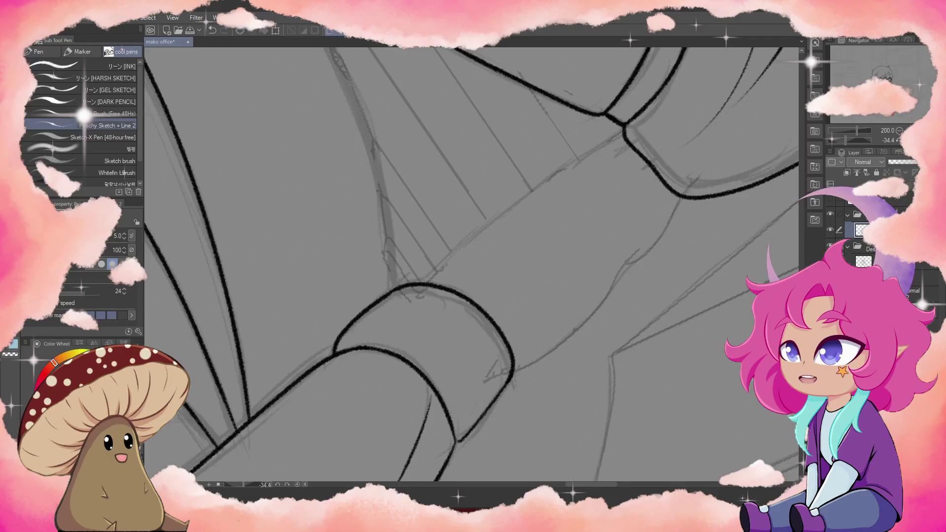
left_click_drag(513, 369, 679, 197)
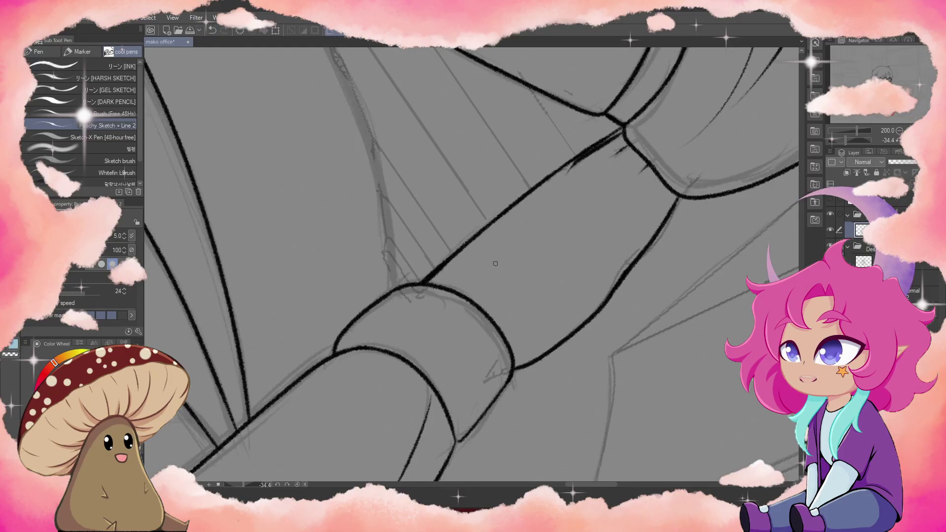
Step: Ink the torso's side edge from the raised sleeve down to the resting arm's cuff
key("ctrl+minus")
left_click_drag(576, 149, 551, 322)
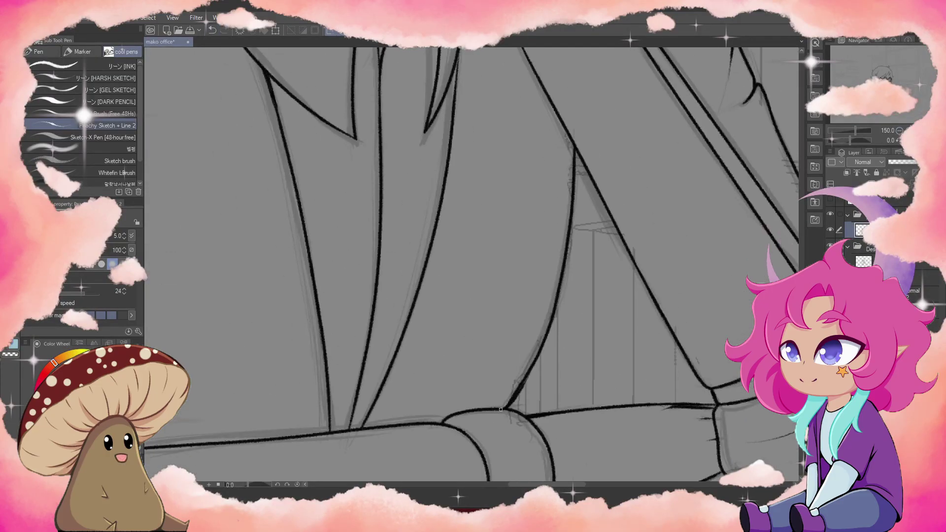
key("ctrl+0")
scroll(500, 196, "up", 5)
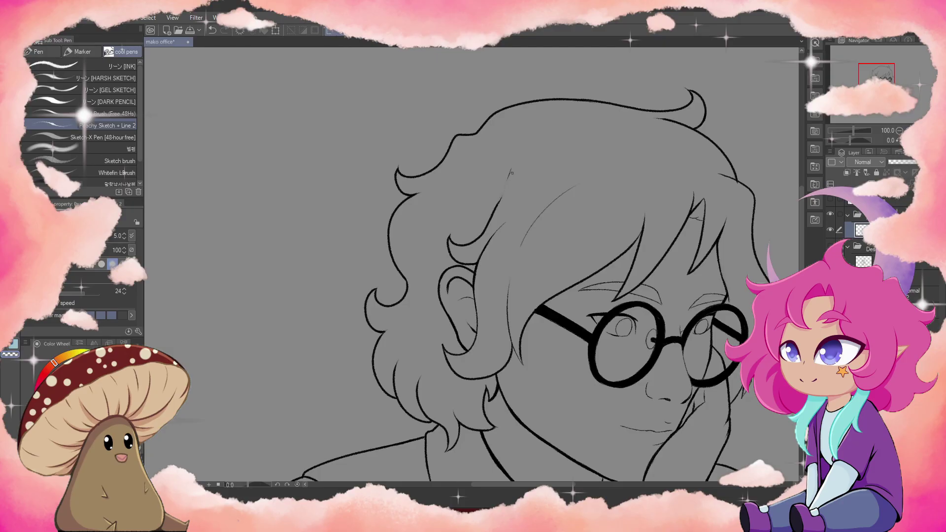
Step: Select the figure's silhouette, fill it with flat light grey beneath the line art, and deselect
key("ctrl+0")
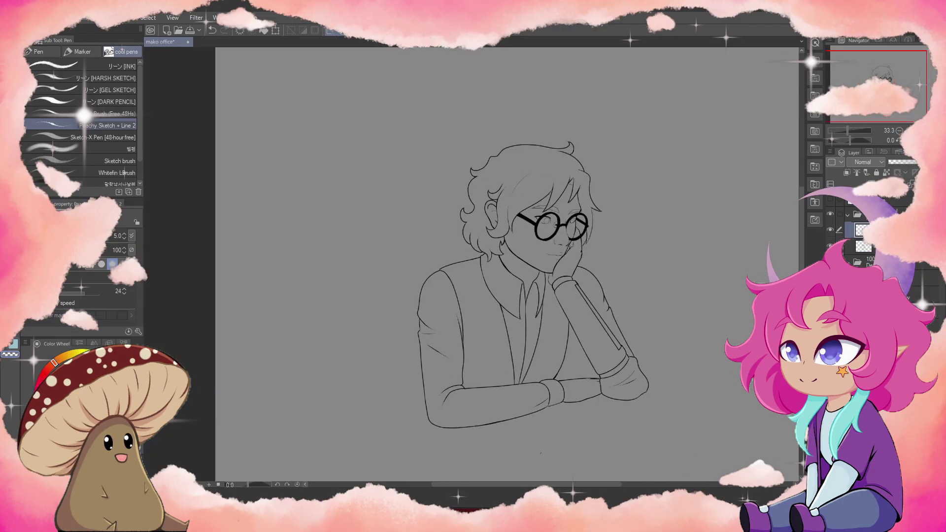
key("w")
left_click(462, 393)
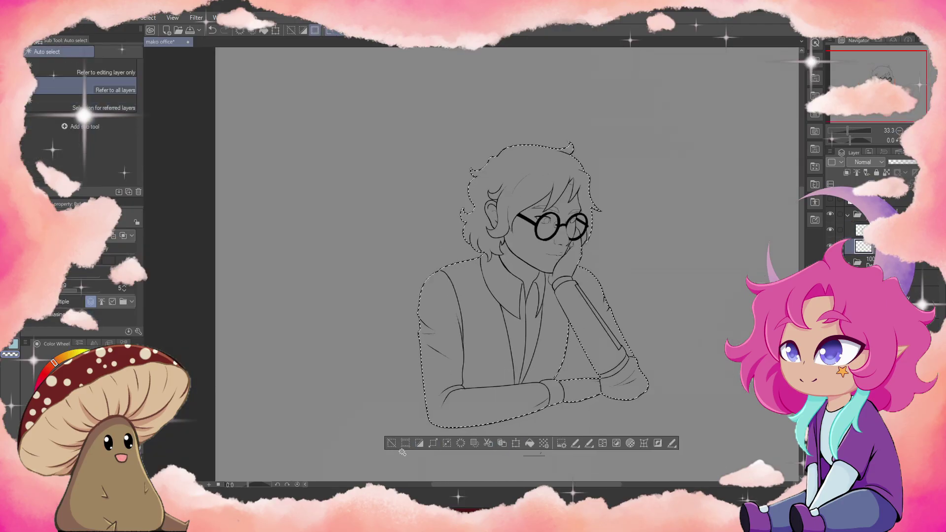
left_click(530, 443)
key("ctrl+d")
Step: Thicken the line junctions around the collar, the vest opening and the raised sleeve for line weight
key("h")
scroll(439, 417, "up", 4)
key("p")
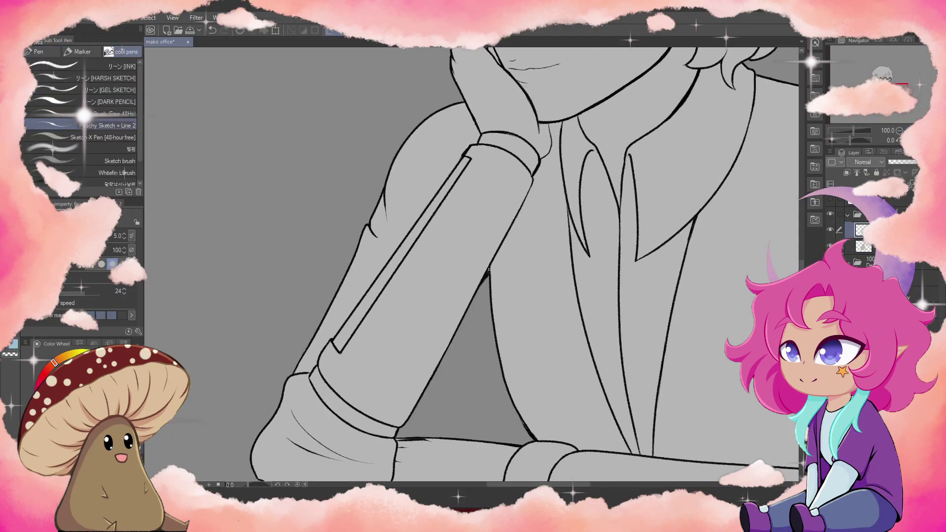
key("h")
scroll(513, 247, "up", 1)
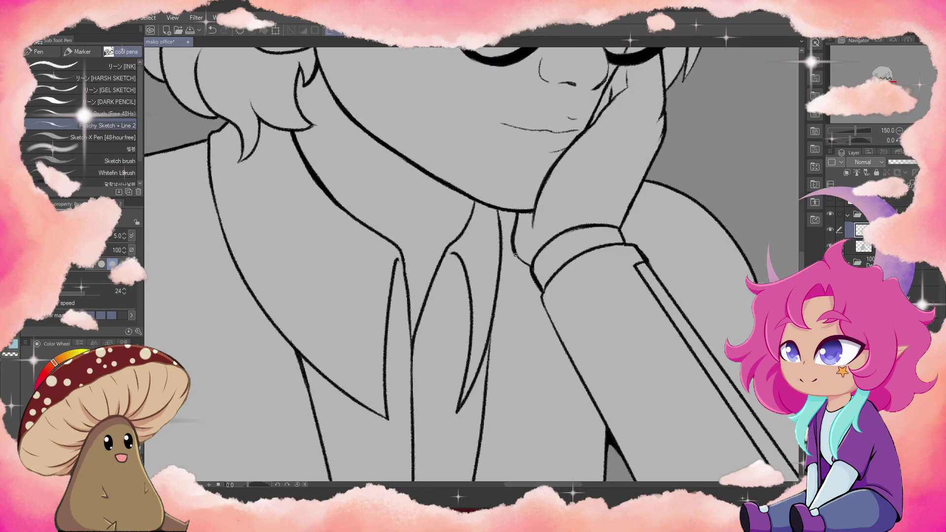
left_click_drag(498, 213, 501, 241)
left_click_drag(474, 222, 472, 200)
left_click_drag(300, 354, 330, 383)
left_click_drag(491, 338, 478, 381)
left_click_drag(545, 310, 605, 430)
Step: Thicken the line corners on the resting arm where the armhole seam meets the elbow folds
scroll(770, 170, "down", 3)
scroll(459, 384, "up", 4)
key("e")
key("p")
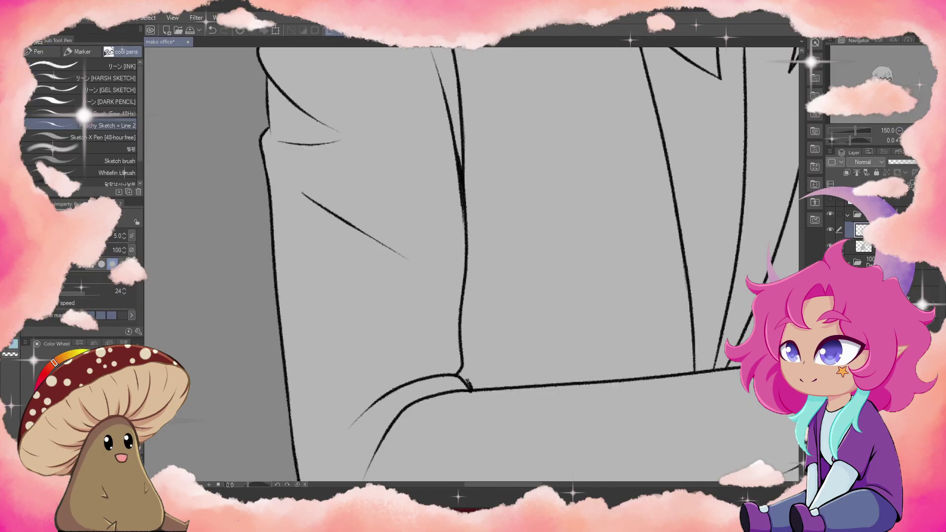
scroll(447, 374, "down", 4)
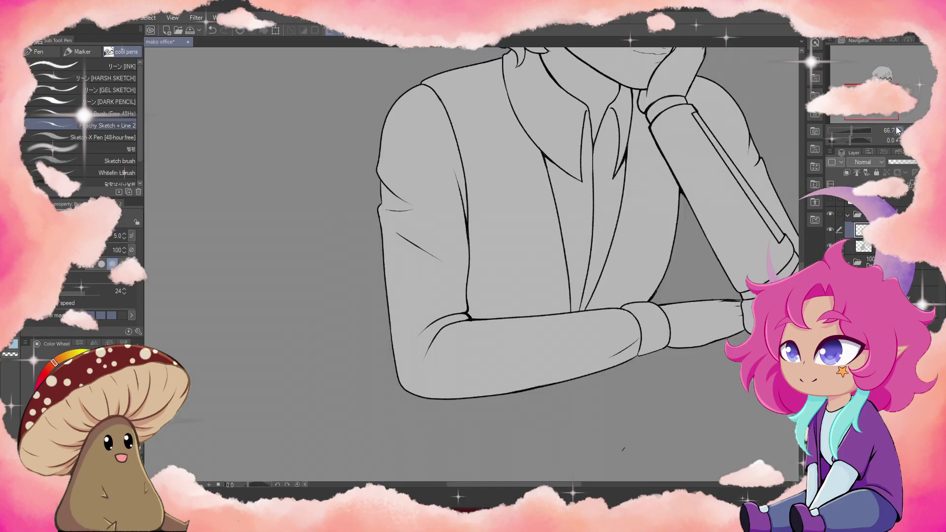
Step: Review the whole figure and show the background line art and the coloured character reference
left_click_drag(903, 79, 890, 78)
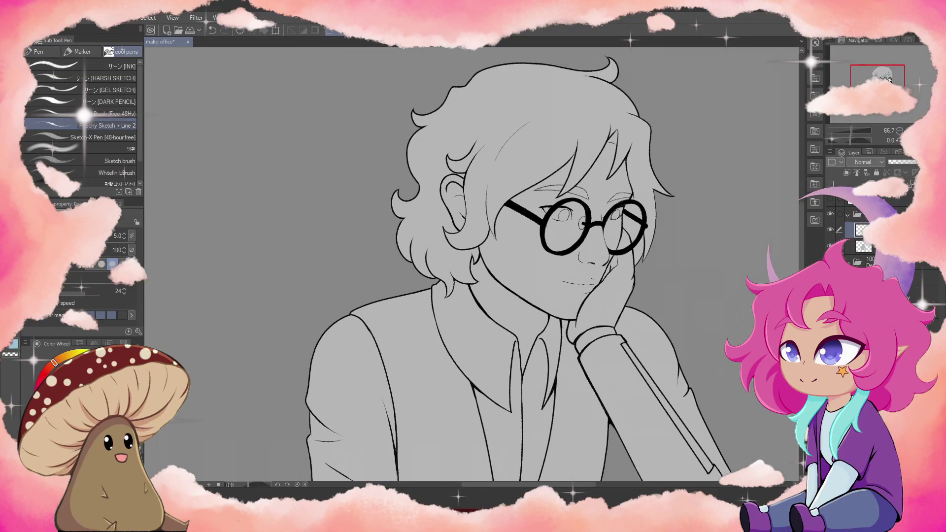
scroll(890, 77, "down", 3)
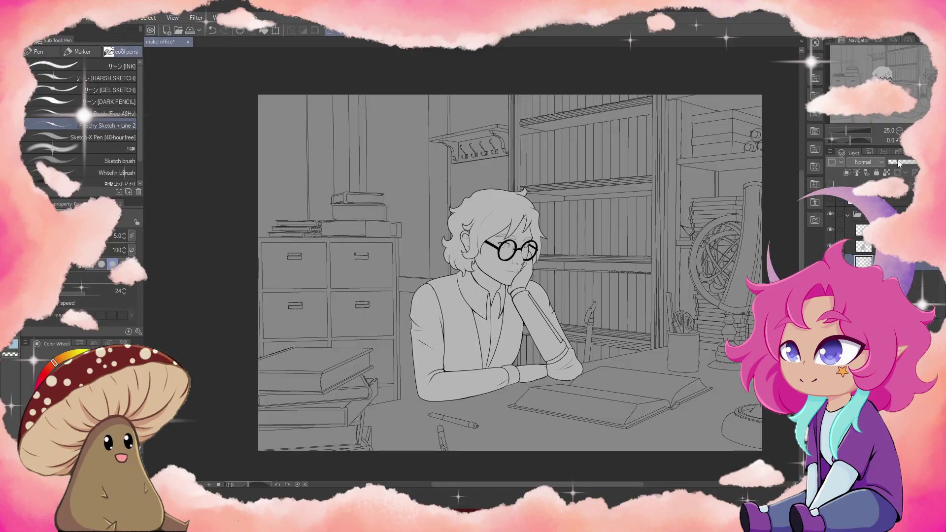
left_click(831, 201)
Step: Select the face, neck, hand and wrist areas, sample the reference's skin tone, and fill them with it
left_click(863, 246)
key("w")
scroll(613, 222, "up", 3)
left_click(614, 222)
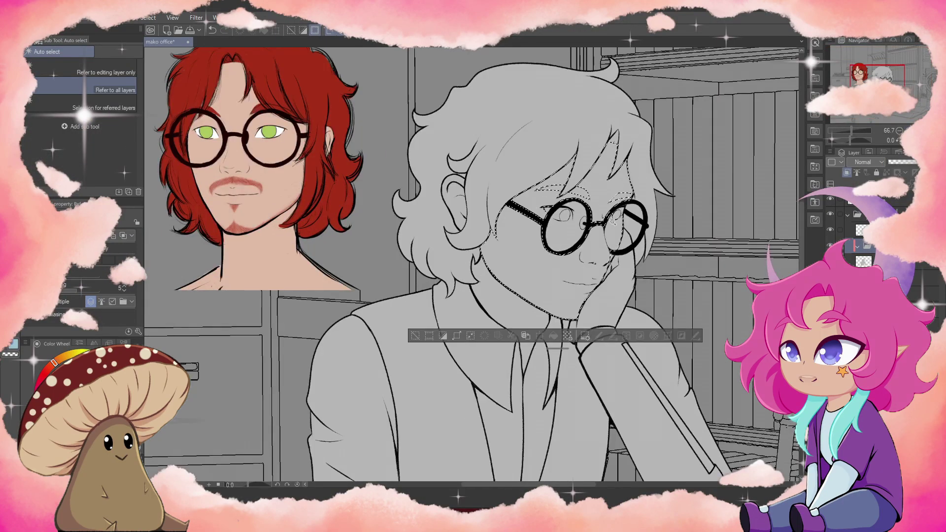
left_click_drag(566, 345, 578, 224)
left_click(646, 431, "shift")
key("i")
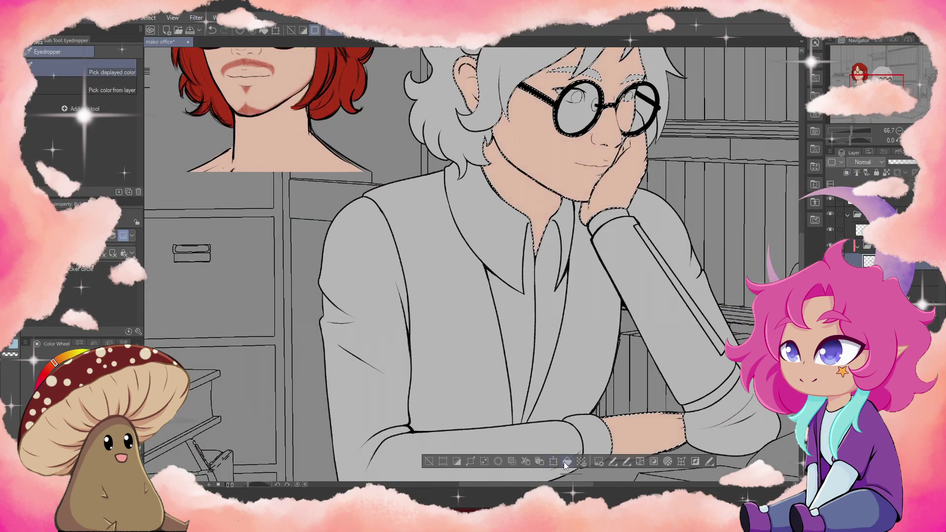
left_click(566, 461)
key("ctrl+d")
key("w")
scroll(473, 266, "up", 2)
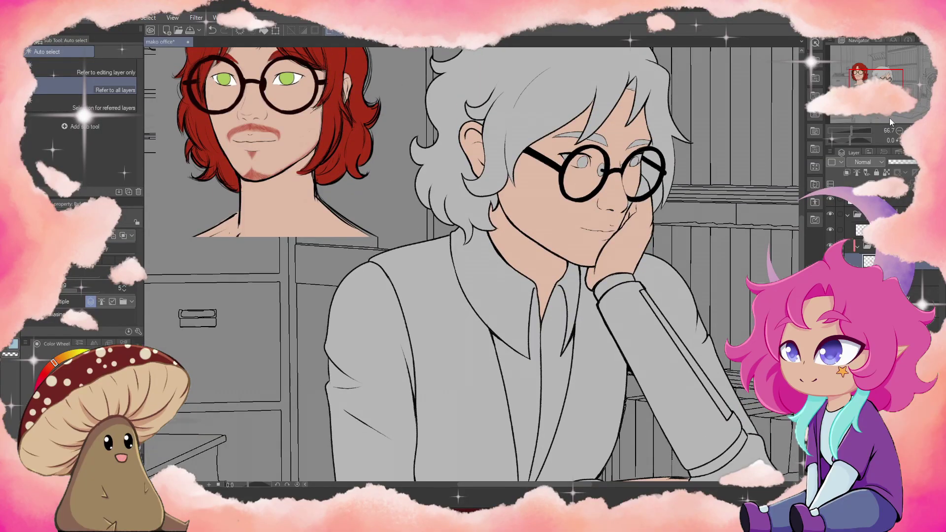
scroll(621, 195, "up", 3)
key("p")
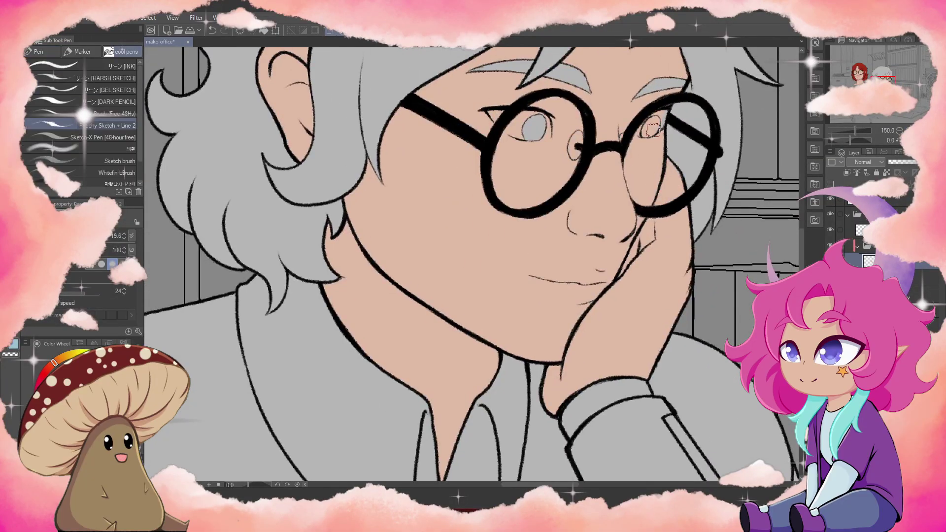
scroll(684, 278, "down", 5)
left_click(863, 229)
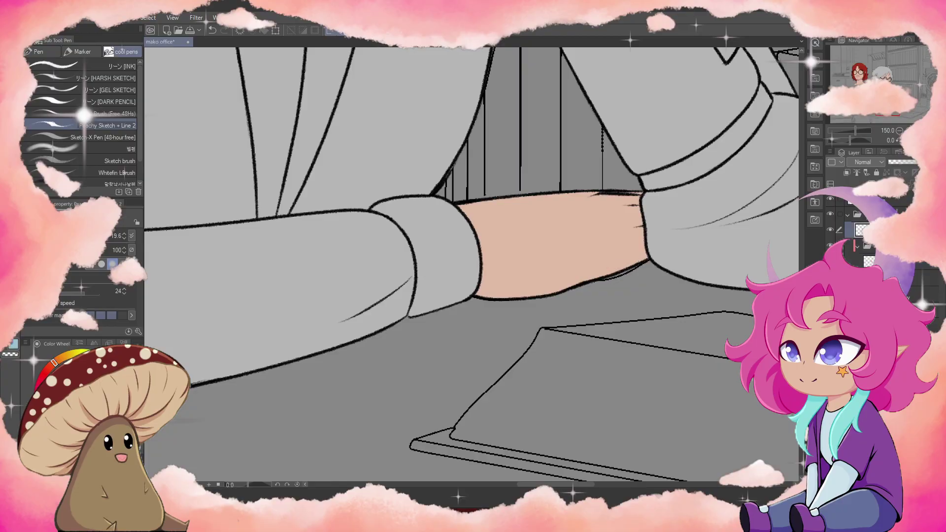
scroll(642, 225, "down", 5)
scroll(642, 225, "up", 3)
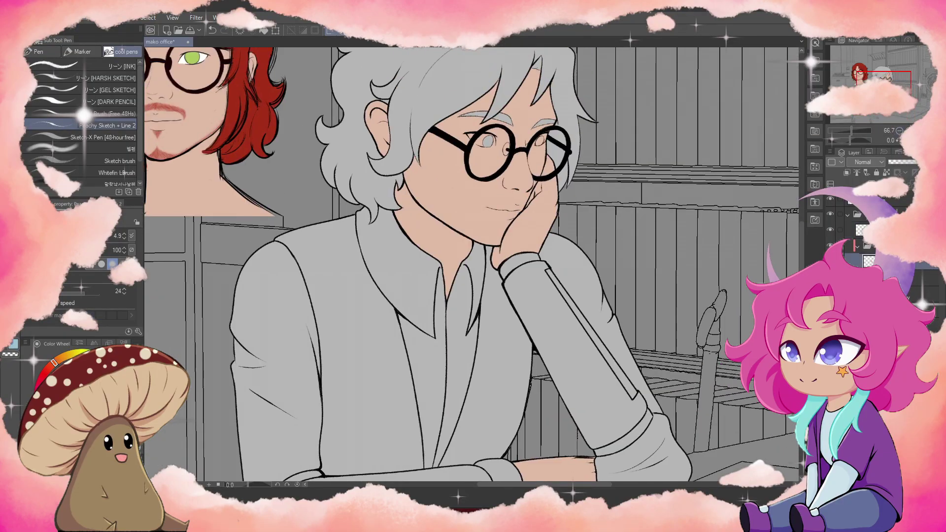
Step: Sample the red hair colour from the reference and fill the man's hair and eyebrows with it
scroll(642, 225, "down", 4)
key("i")
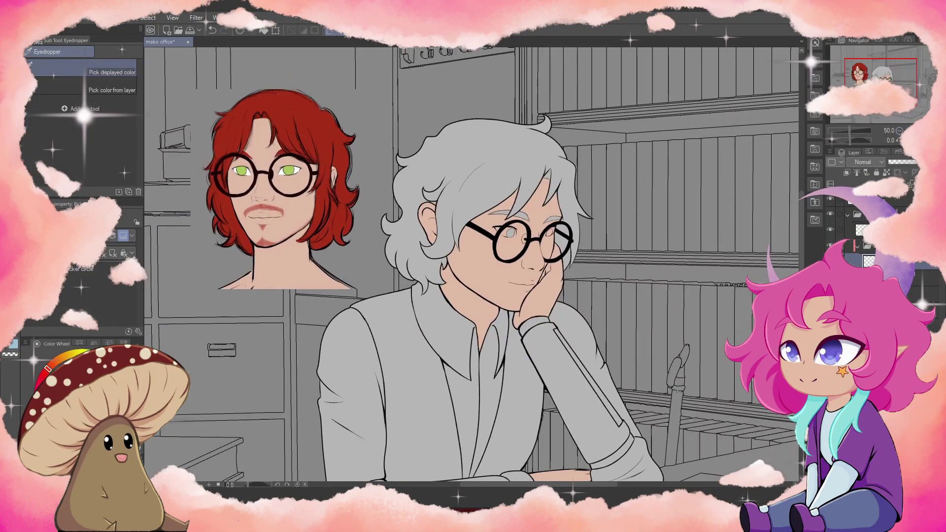
key("w")
left_click(552, 207)
key("alt+BackSpace")
key("ctrl+d")
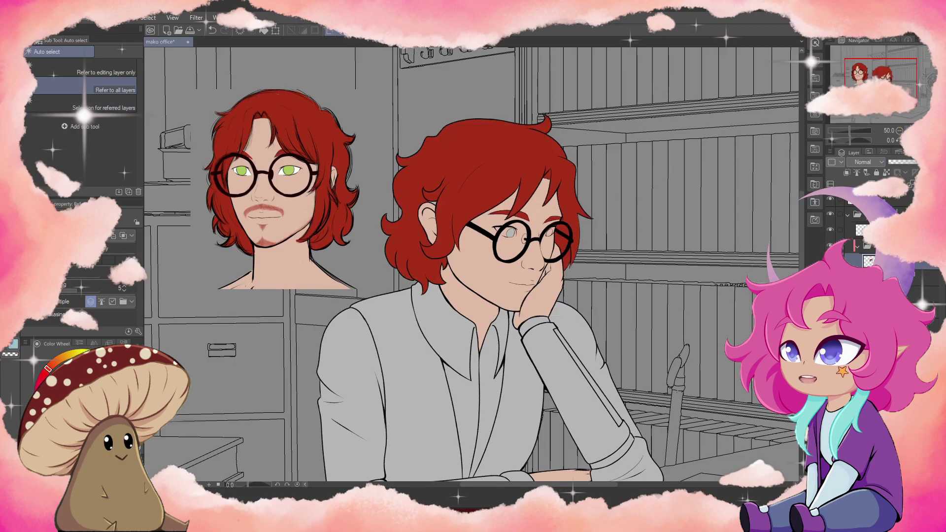
Step: Paint the eye whites white and the irises green, and colour the glasses' nose pad pale blue-grey
key("ctrl+alt+0")
key("p")
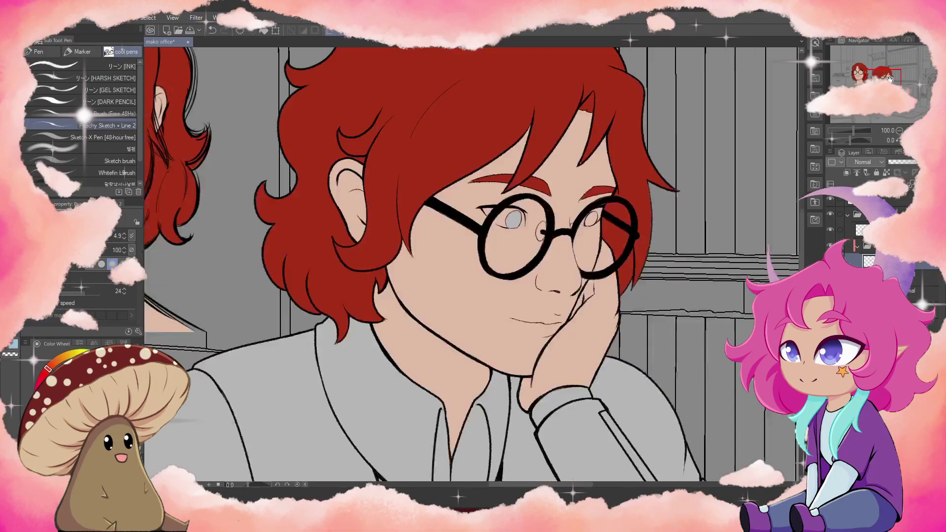
key("ctrl+plus")
mouse_move(498, 167)
left_mouse_down()
mouse_move(549, 143)
mouse_move(483, 140)
left_mouse_up()
mouse_move(675, 163)
left_mouse_down()
mouse_move(710, 141)
mouse_move(68, 126)
left_mouse_up()
key("i")
key("p")
scroll(409, 227, "up", 2)
mouse_move(397, 246)
left_mouse_down()
mouse_move(450, 213)
mouse_move(424, 257)
mouse_move(408, 237)
mouse_move(439, 212)
left_mouse_up()
mouse_move(715, 247)
left_mouse_down()
mouse_move(745, 219)
mouse_move(739, 241)
mouse_move(734, 209)
mouse_move(696, 250)
left_mouse_up()
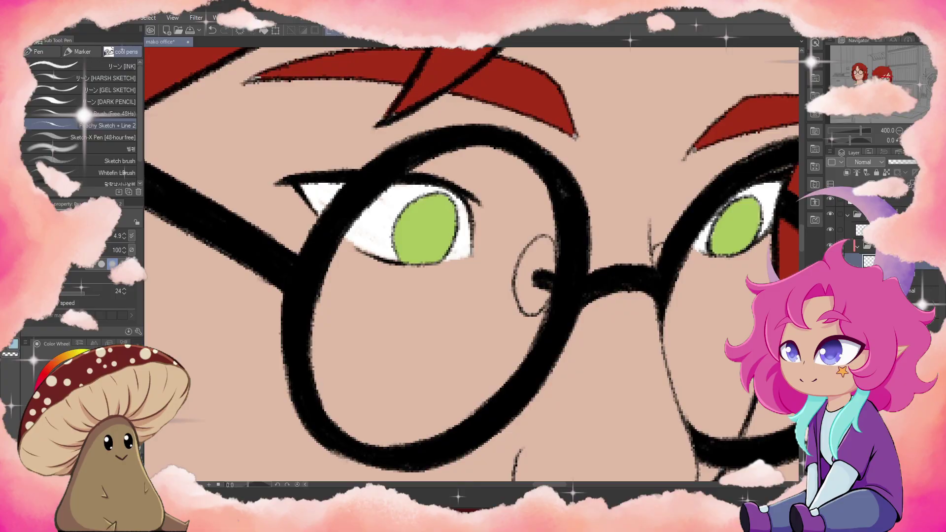
left_click_drag(550, 248, 531, 312)
left_click(898, 130)
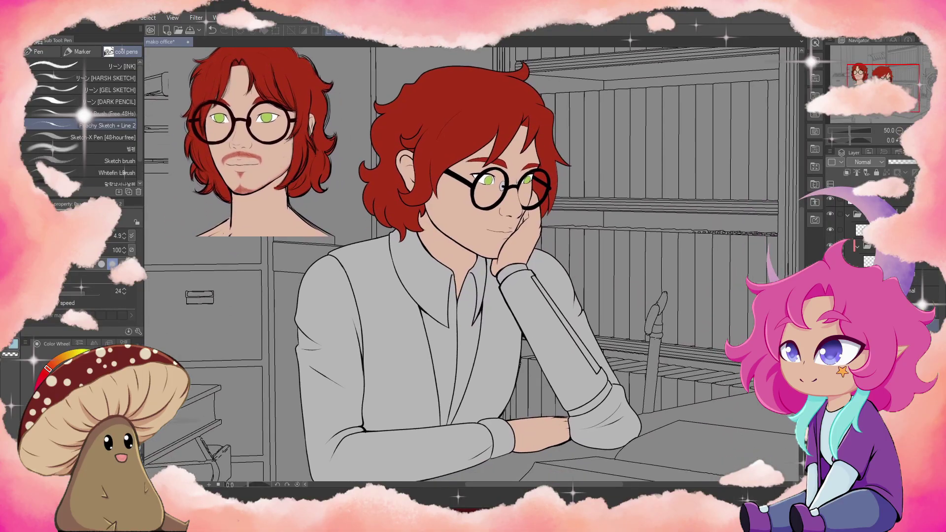
Step: Hatch a reddish moustache between the nose and the upper lip with short curved strokes
right_click(838, 229)
key("Escape")
scroll(493, 276, "up", 5)
left_click_drag(576, 300, 612, 279)
left_click_drag(523, 298, 587, 274)
left_click_drag(477, 299, 529, 279)
mouse_move(470, 314)
left_mouse_down()
mouse_move(489, 301)
mouse_move(535, 297)
left_mouse_up()
left_click_drag(538, 309, 593, 288)
left_click_drag(510, 294, 550, 276)
left_click_drag(558, 310, 600, 279)
left_click_drag(490, 289, 543, 278)
left_click_drag(587, 310, 610, 284)
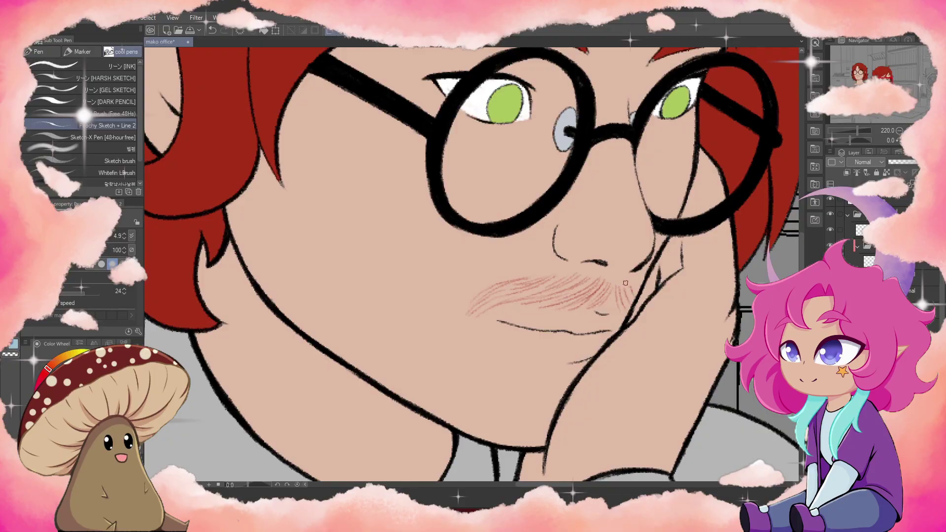
Step: Hatch reddish stubble along the jawline and chin, and build up the moustache with more strokes
key("h")
left_click_drag(364, 362, 383, 389)
mouse_move(358, 361)
left_mouse_down()
mouse_move(413, 447)
mouse_move(364, 362)
mouse_move(390, 383)
mouse_move(409, 438)
mouse_move(440, 449)
mouse_move(425, 445)
mouse_move(469, 438)
mouse_move(557, 386)
left_mouse_up()
mouse_move(530, 391)
left_mouse_down()
mouse_move(566, 382)
mouse_move(643, 324)
mouse_move(690, 270)
mouse_move(715, 210)
mouse_move(700, 239)
left_mouse_up()
left_click_drag(667, 305, 630, 326)
mouse_move(337, 297)
left_mouse_down()
mouse_move(409, 285)
mouse_move(461, 303)
mouse_move(415, 291)
left_mouse_up()
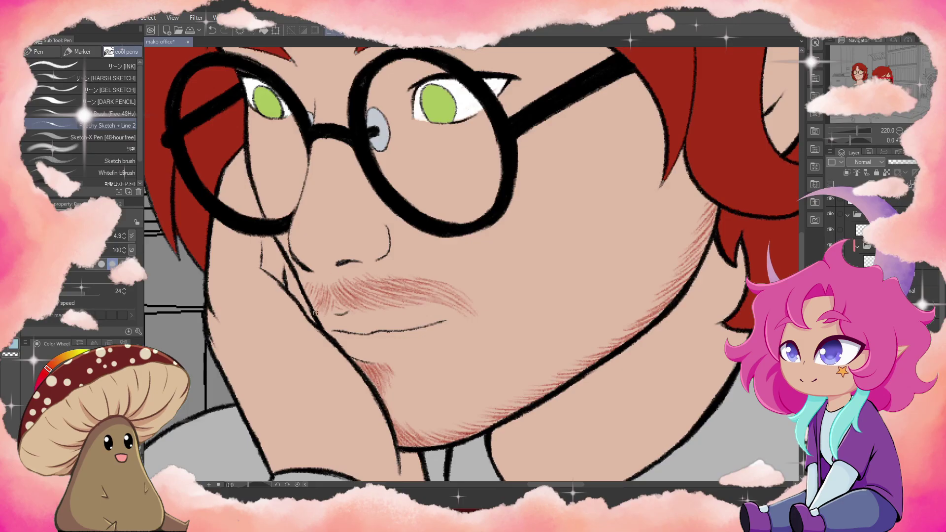
mouse_move(334, 298)
left_mouse_down()
mouse_move(312, 290)
mouse_move(384, 288)
left_mouse_up()
key("h")
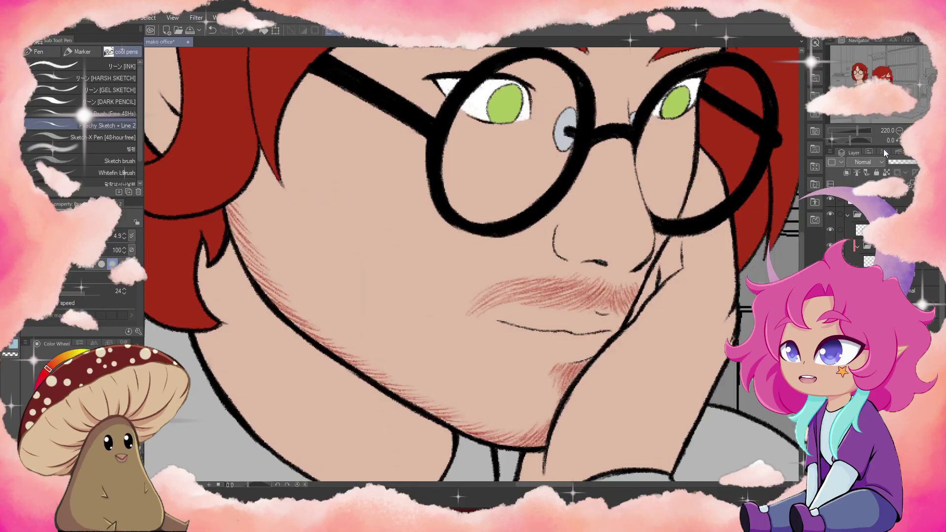
mouse_move(229, 217)
left_mouse_down()
mouse_move(286, 311)
mouse_move(252, 237)
left_mouse_up()
left_click_drag(321, 345, 446, 409)
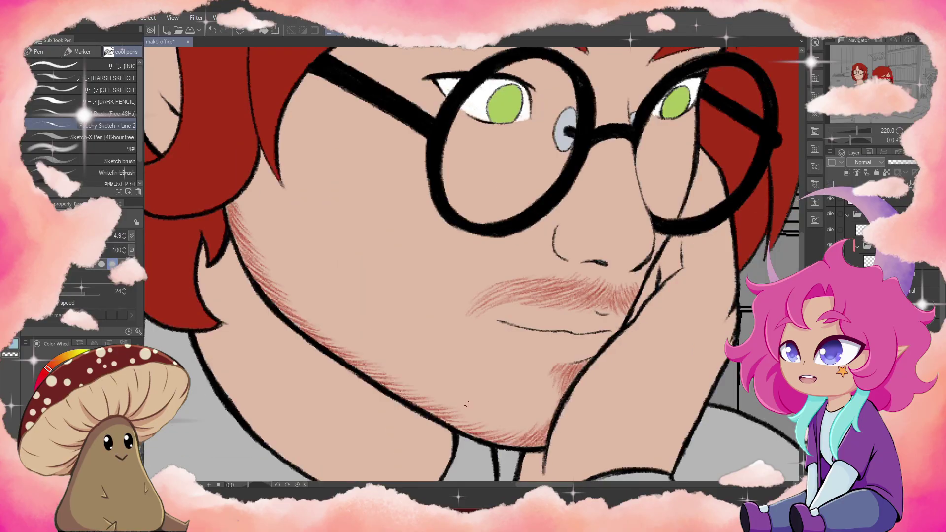
mouse_move(469, 316)
left_mouse_down()
mouse_move(520, 286)
mouse_move(582, 294)
left_mouse_up()
Step: Hide the coloured head reference and dot small freckles across the man's cheek
key("ctrl+alt+0")
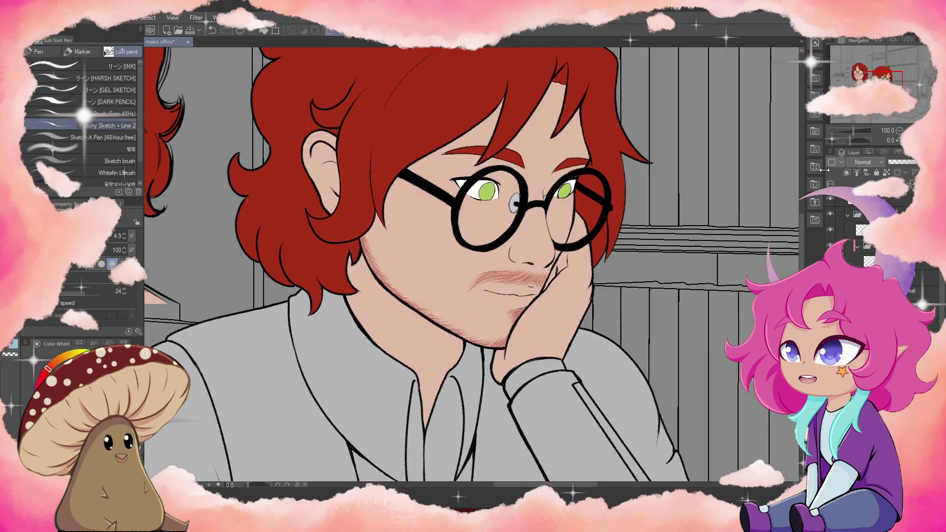
key("ctrl+minus")
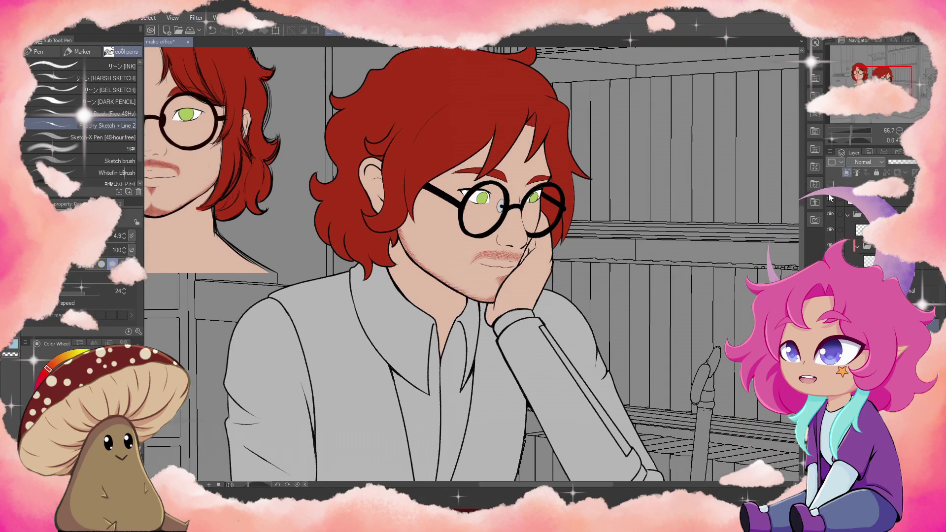
left_click(814, 220)
scroll(598, 170, "down", 2)
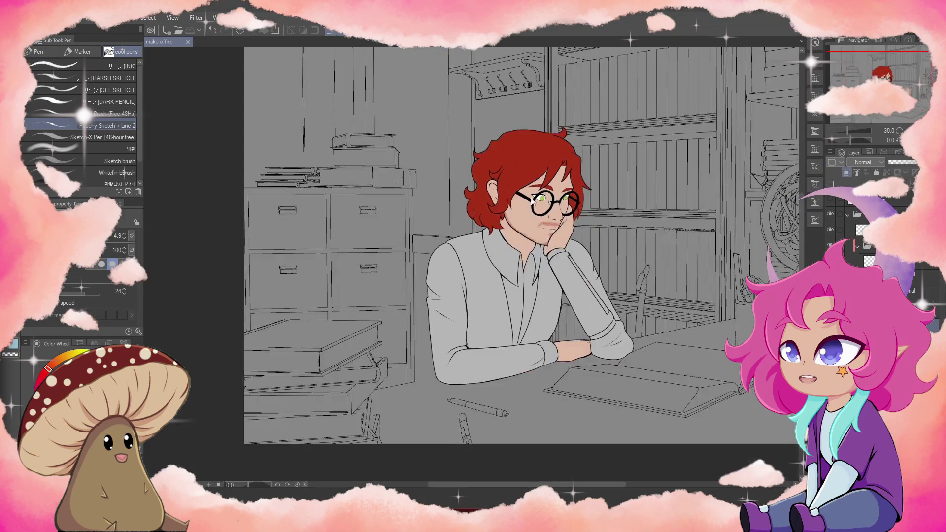
scroll(599, 170, "up", 4)
scroll(550, 254, "up", 1)
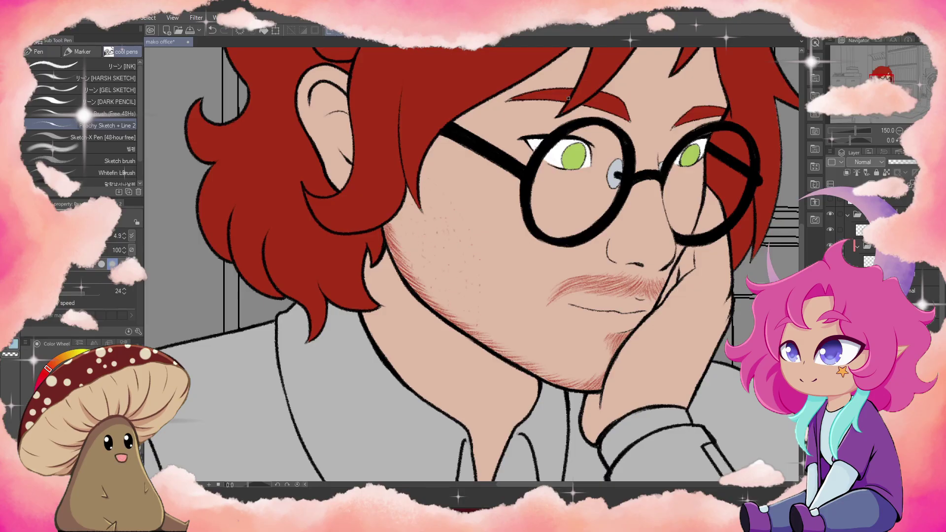
key("ctrl+0")
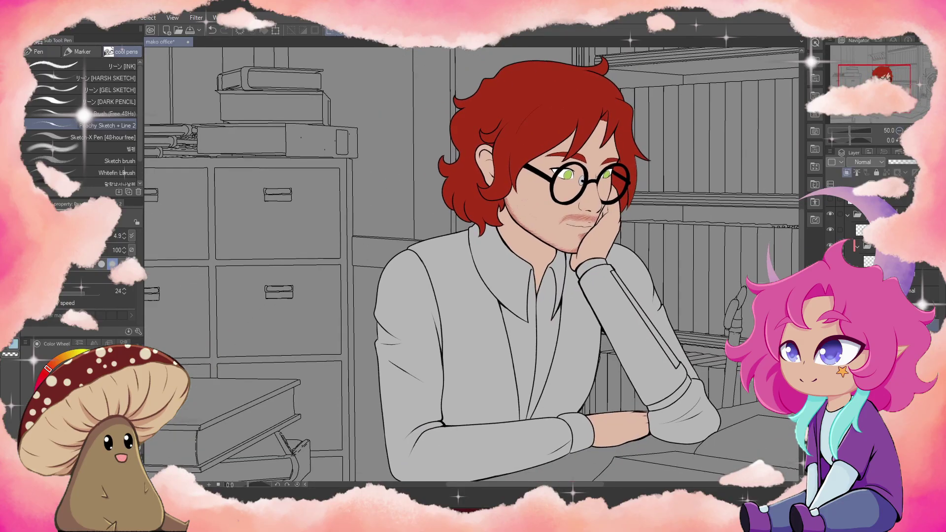
Step: Copy the outfit area from the character sheet 2024.08.29 (mako).png, paste it into the office drawing and place it over the filing cabinet
left_click(29, 17)
left_click(215, 82)
key("m")
left_click_drag(365, 88, 569, 288)
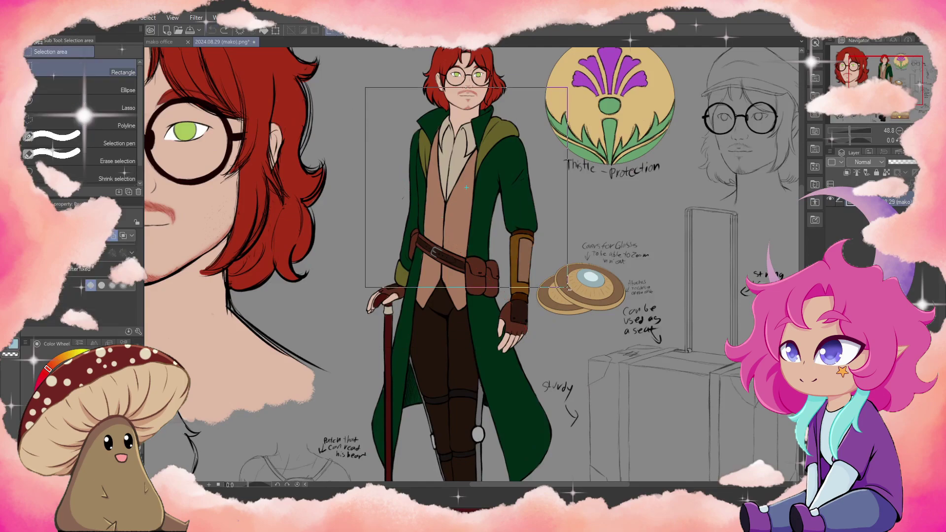
key("ctrl+c")
key("ctrl+Tab")
key("ctrl+v")
key("ctrl+t")
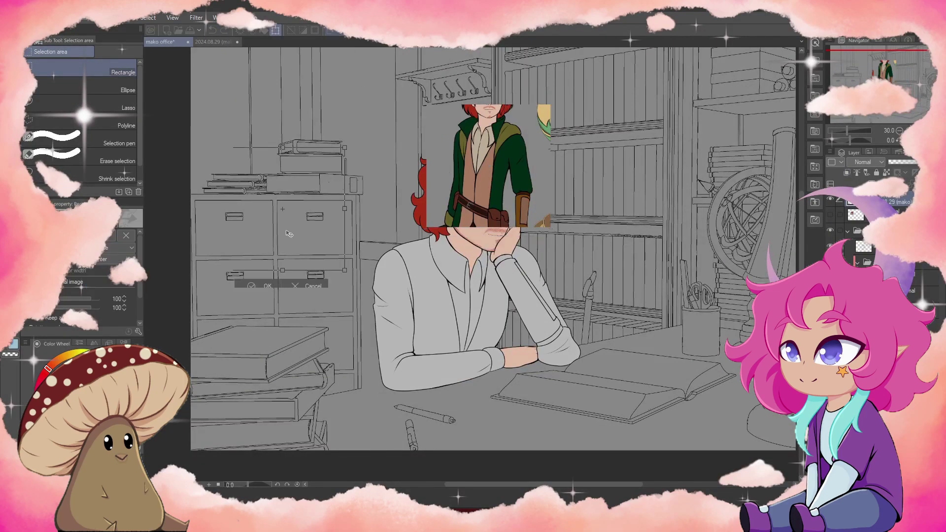
left_click_drag(475, 190, 281, 272)
Step: Ink the fabric hanging from the coat hook above the man's head, including its loop, outer edges and folds
scroll(478, 111, "up", 5)
key("p")
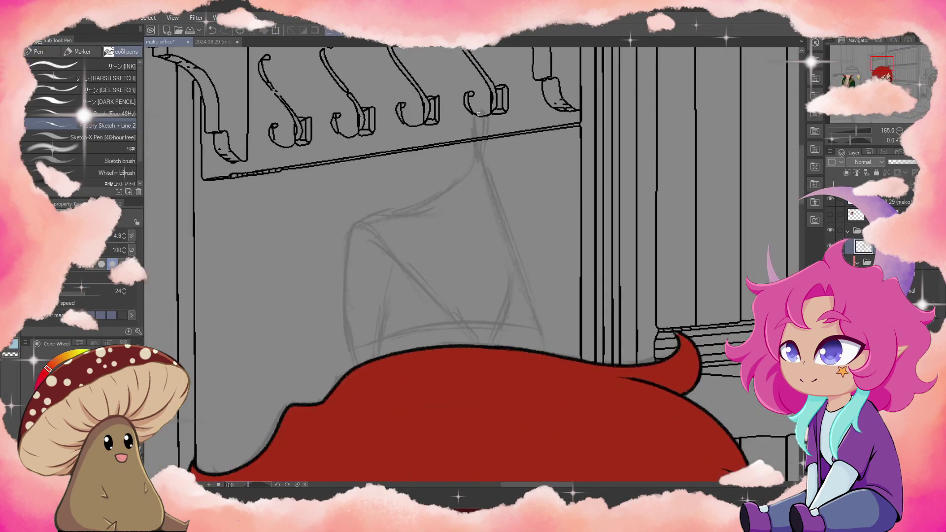
left_click_drag(477, 112, 479, 114)
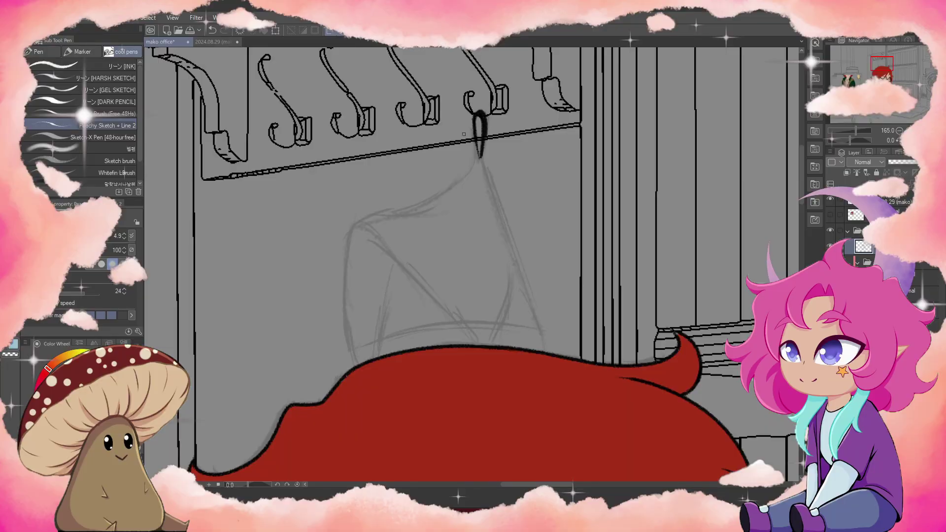
left_click_drag(476, 154, 345, 364)
left_click_drag(356, 226, 476, 346)
left_click_drag(480, 154, 544, 352)
left_click_drag(515, 266, 488, 345)
key("e")
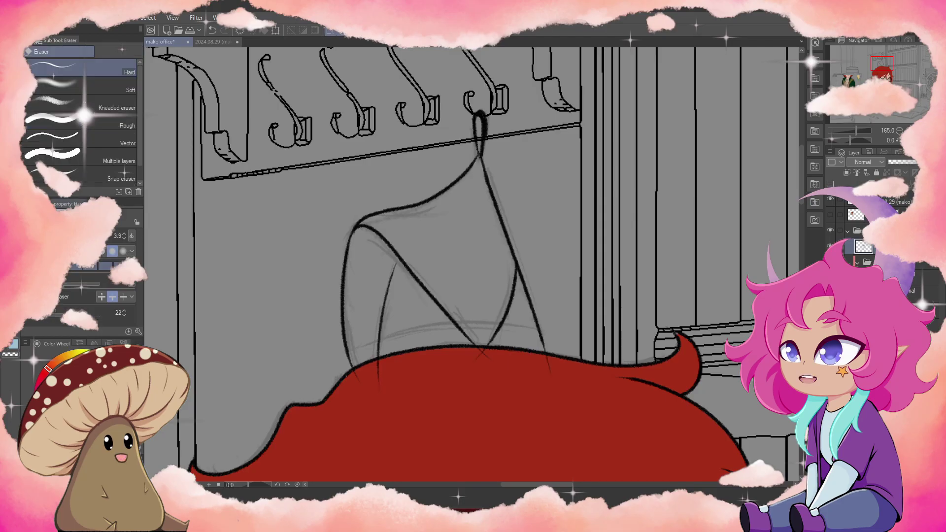